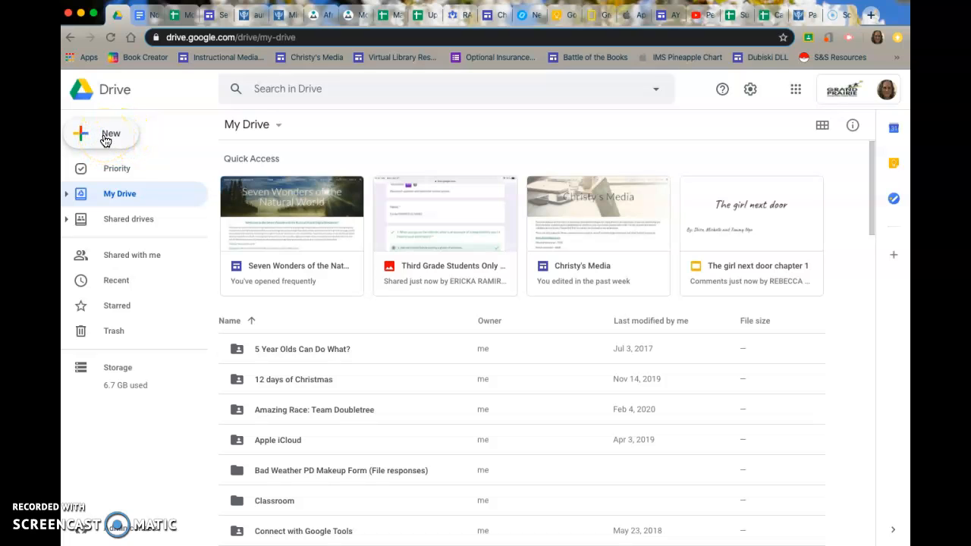
Create a new blank Google Form from My Drive.
{"action": "left_click", "coordinate": [106, 137]}
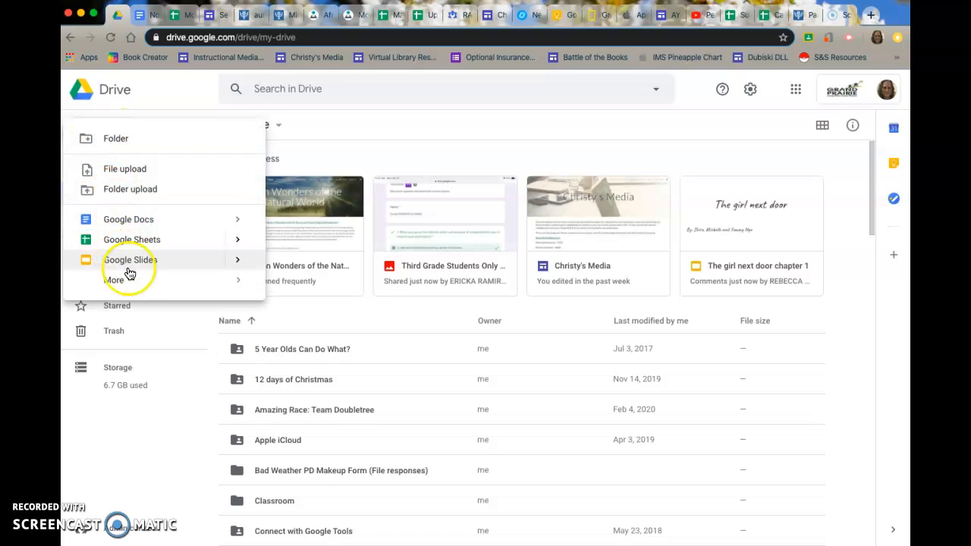
{"action": "mouse_move", "coordinate": [130, 282]}
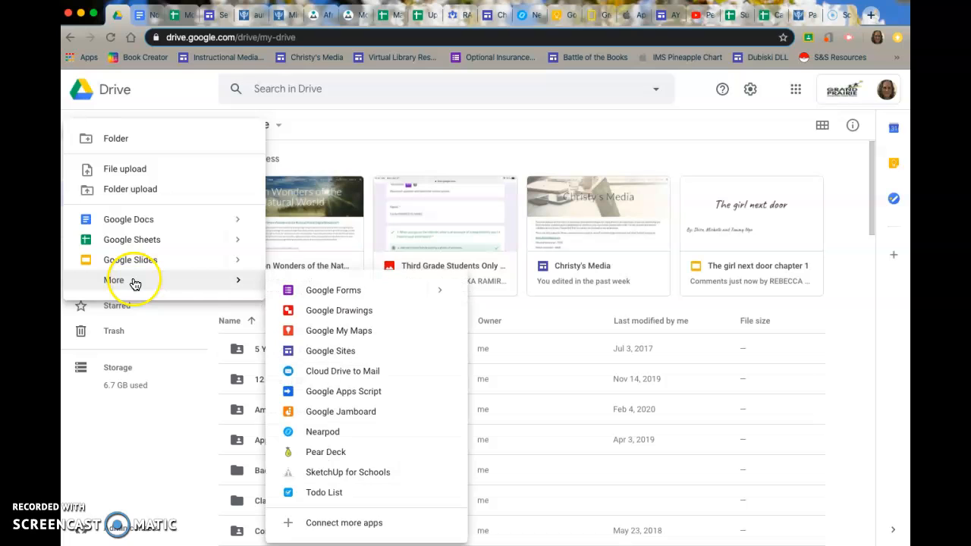
{"action": "left_click", "coordinate": [306, 291]}
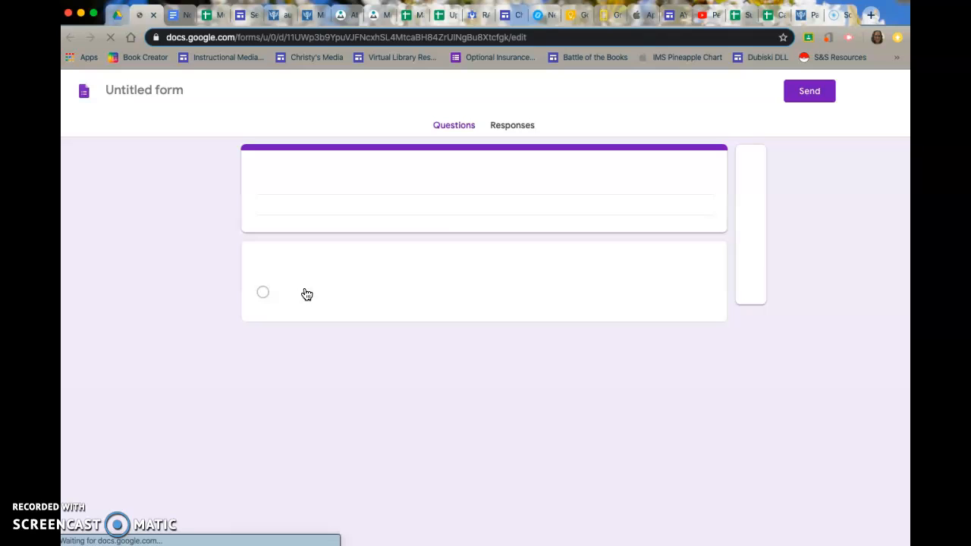
Name the untitled form "States of Matter" and apply the same name to the form's title.
{"action": "left_click", "coordinate": [141, 89]}
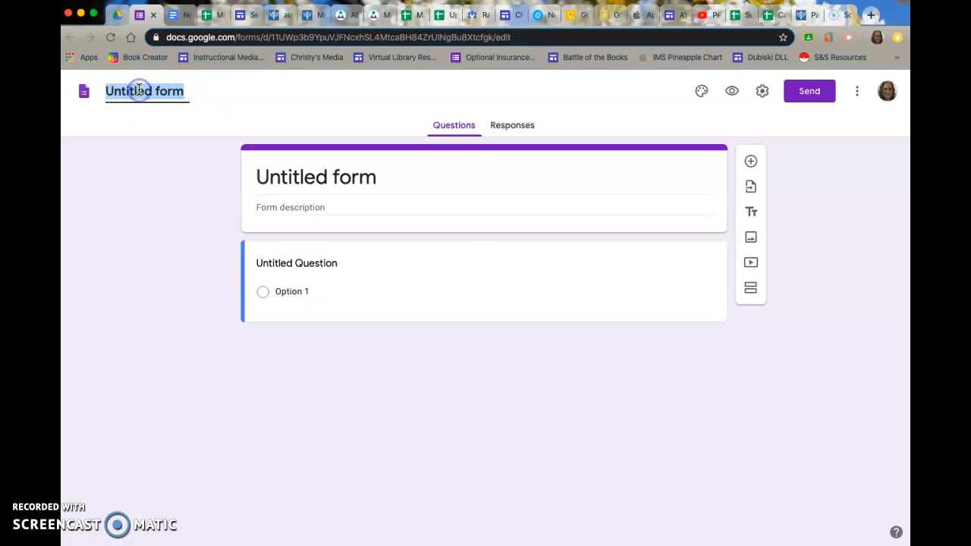
{"action": "left_click", "coordinate": [140, 88]}
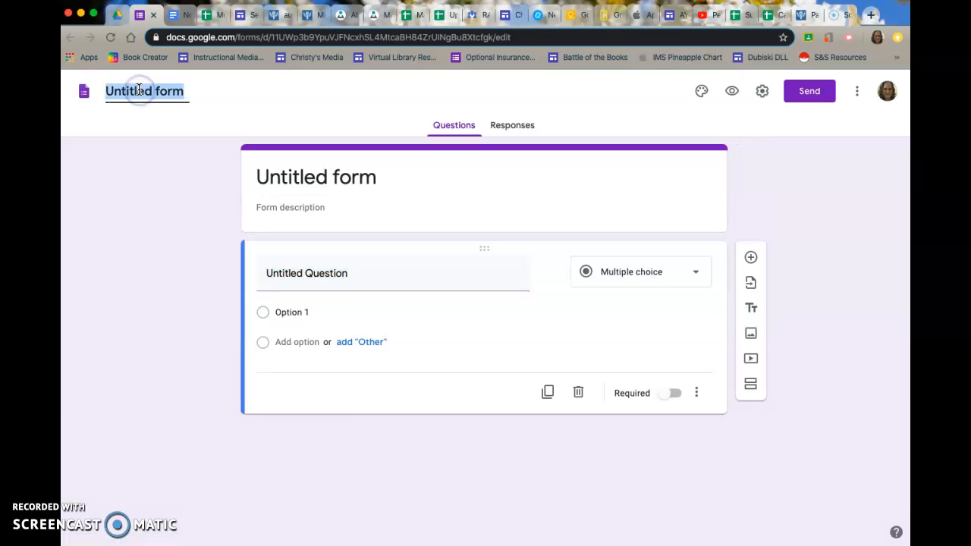
{"action": "type", "text": "States of Matter"}
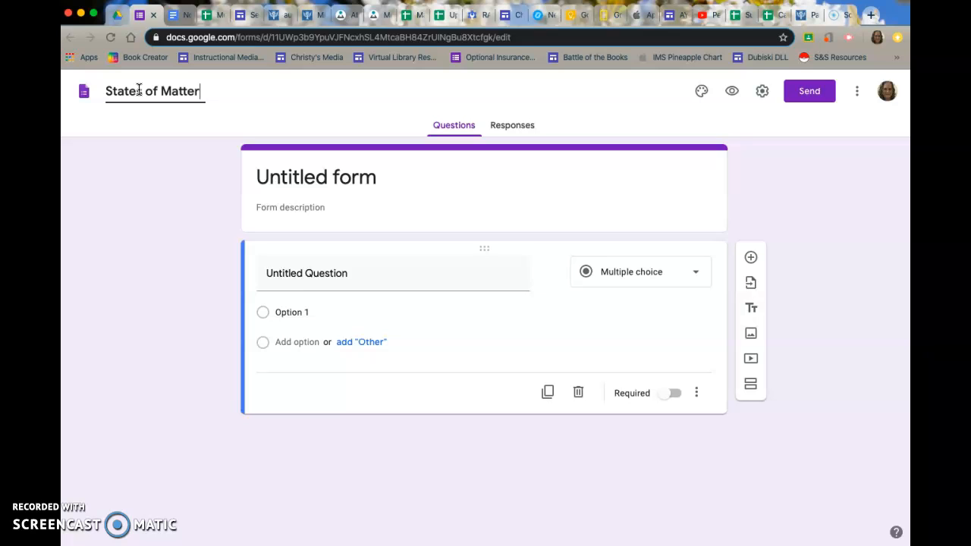
{"action": "left_click", "coordinate": [139, 90]}
{"action": "type", "text": "s"}
{"action": "left_click", "coordinate": [350, 241]}
{"action": "left_click", "coordinate": [336, 177]}
Set the first question's text to "What state of matter is water?".
{"action": "left_click", "coordinate": [357, 278]}
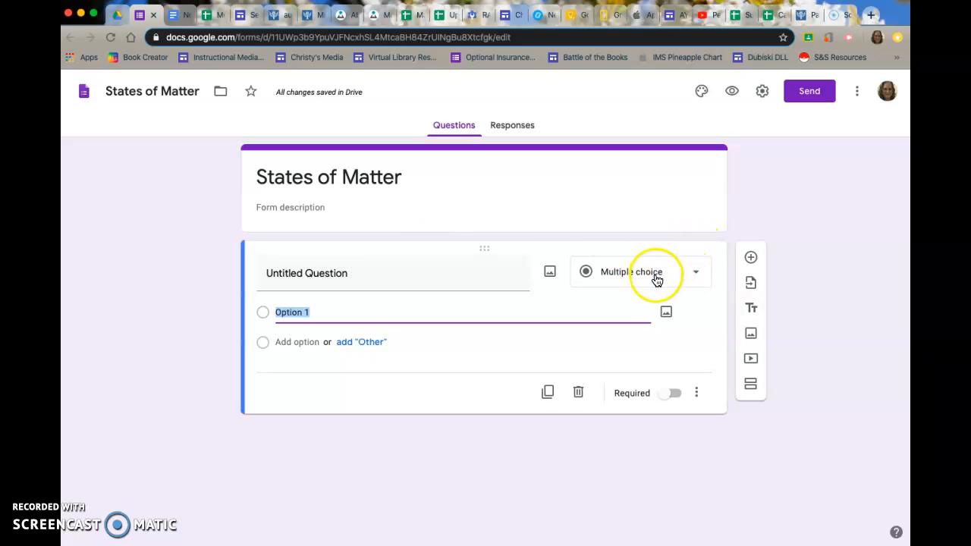
{"action": "left_click", "coordinate": [352, 273]}
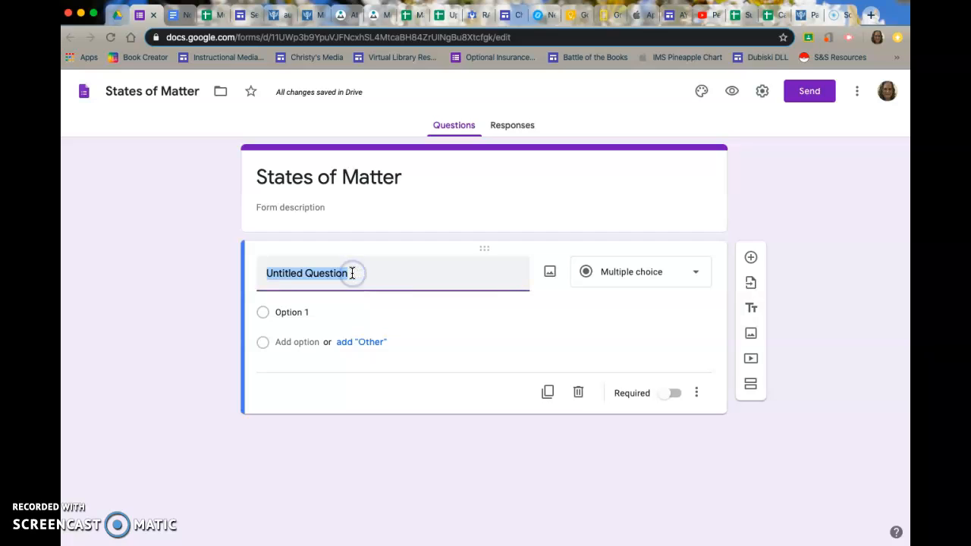
{"action": "type", "text": "What state of matter is"}
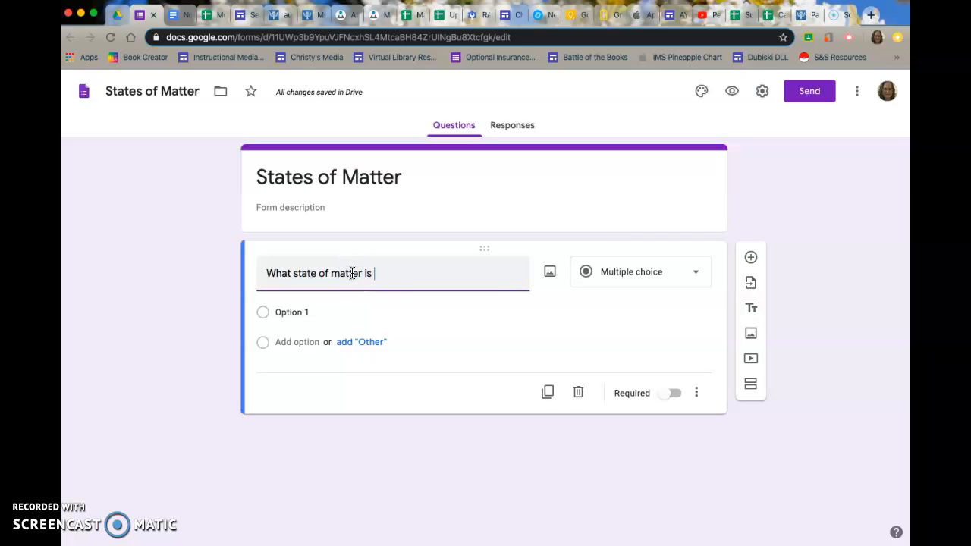
{"action": "type", "text": " water"}
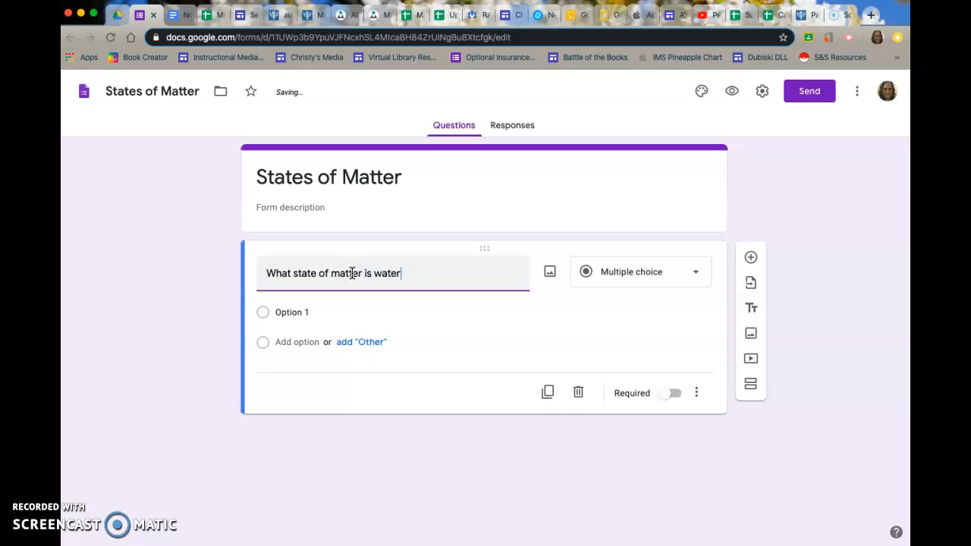
{"action": "type", "text": "?"}
Give the water question the answer options solid, liquid, gas and air, and make it required.
{"action": "left_click", "coordinate": [299, 313]}
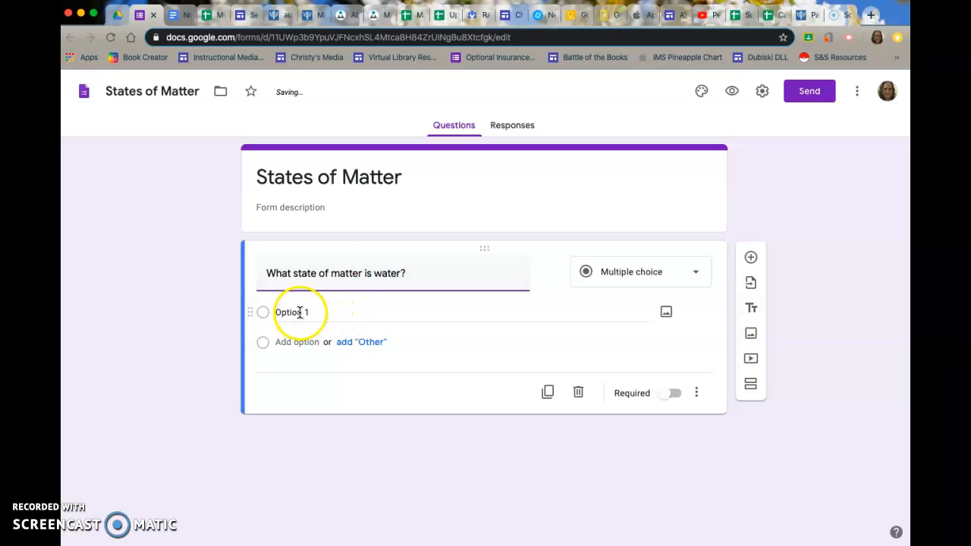
{"action": "type", "text": "s"}
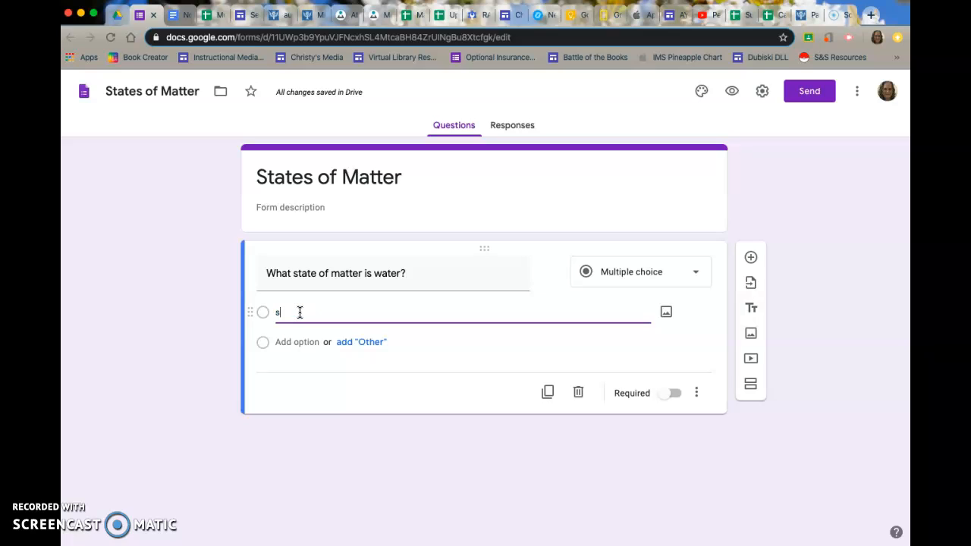
{"action": "type", "text": "olid"}
{"action": "left_click", "coordinate": [306, 341]}
{"action": "type", "text": "liquid"}
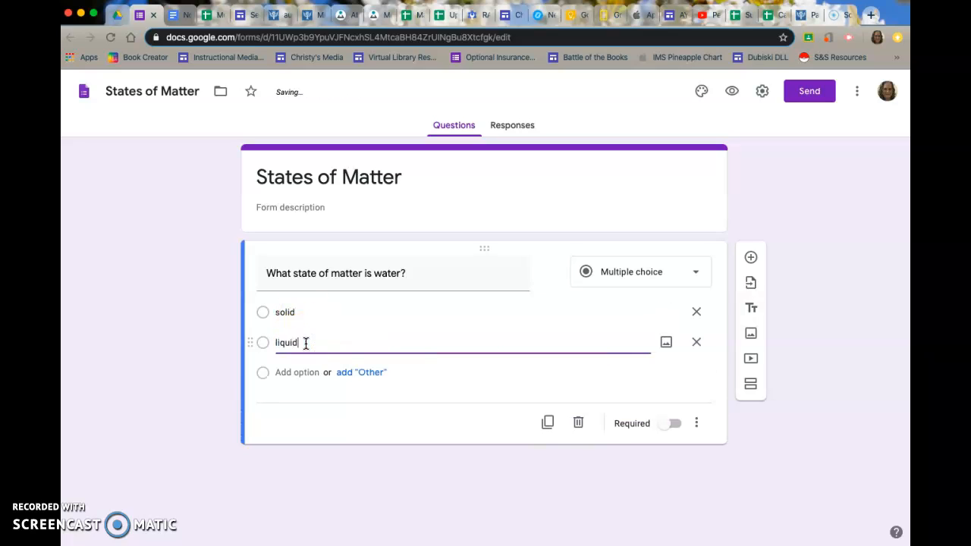
{"action": "left_click", "coordinate": [298, 372]}
{"action": "type", "text": "gas"}
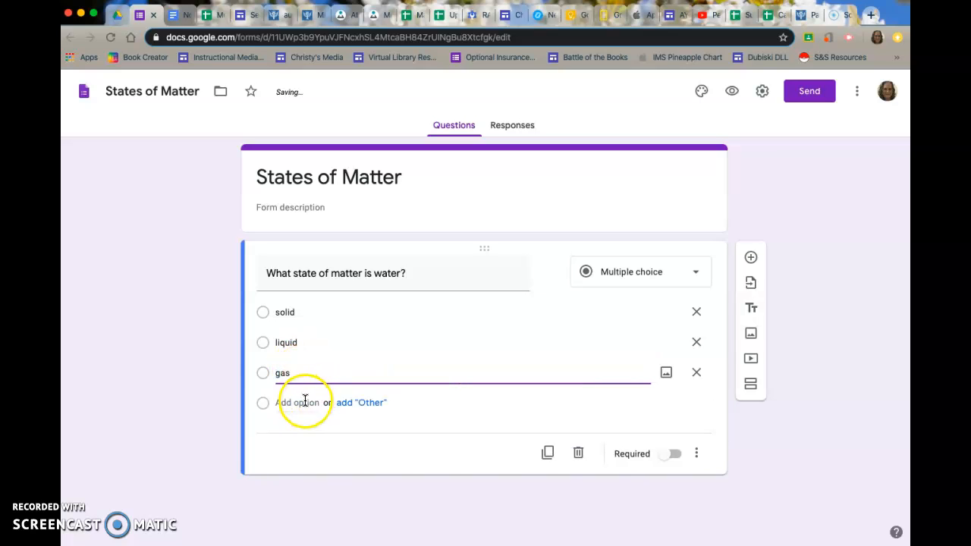
{"action": "left_click", "coordinate": [303, 402]}
{"action": "type", "text": "air"}
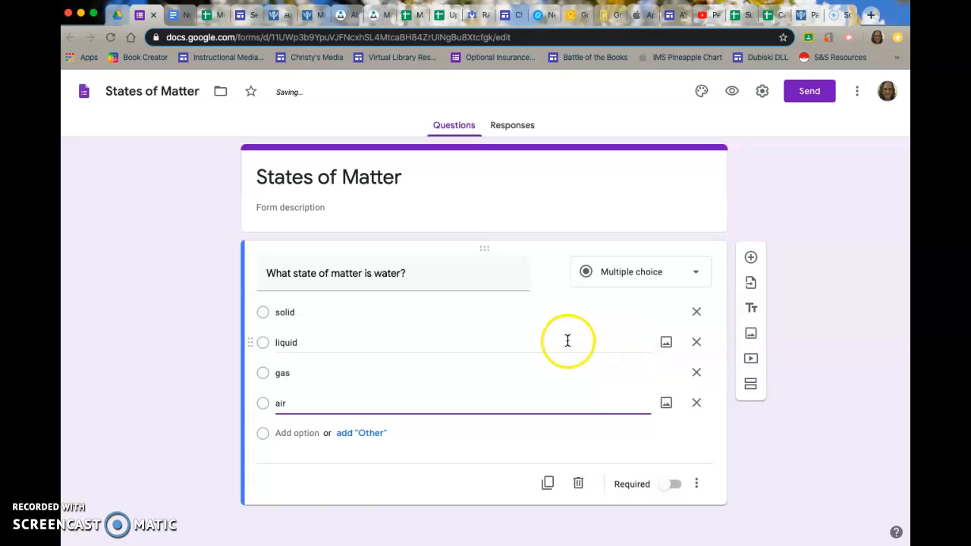
{"action": "left_click", "coordinate": [666, 487]}
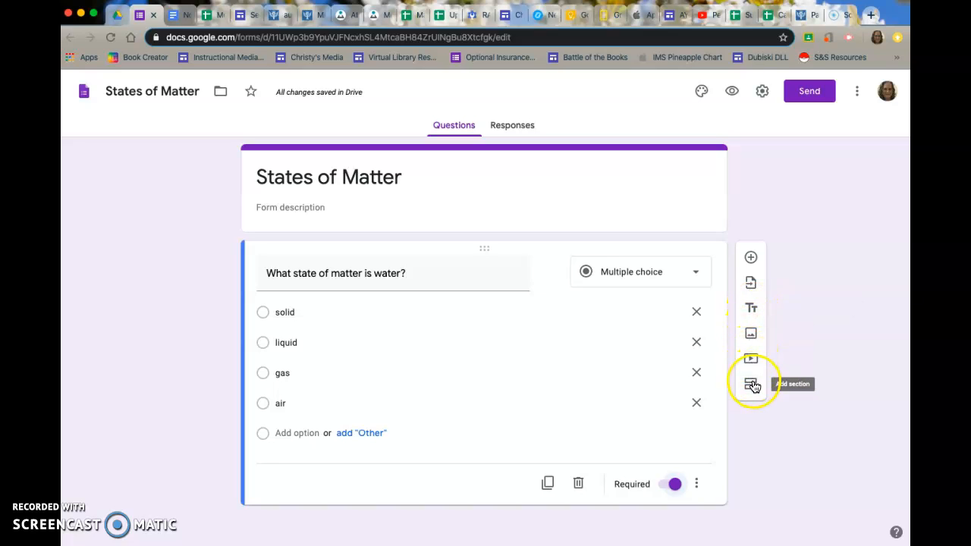
Add a second question below the water question and set its type to Short answer.
{"action": "left_click", "coordinate": [751, 260]}
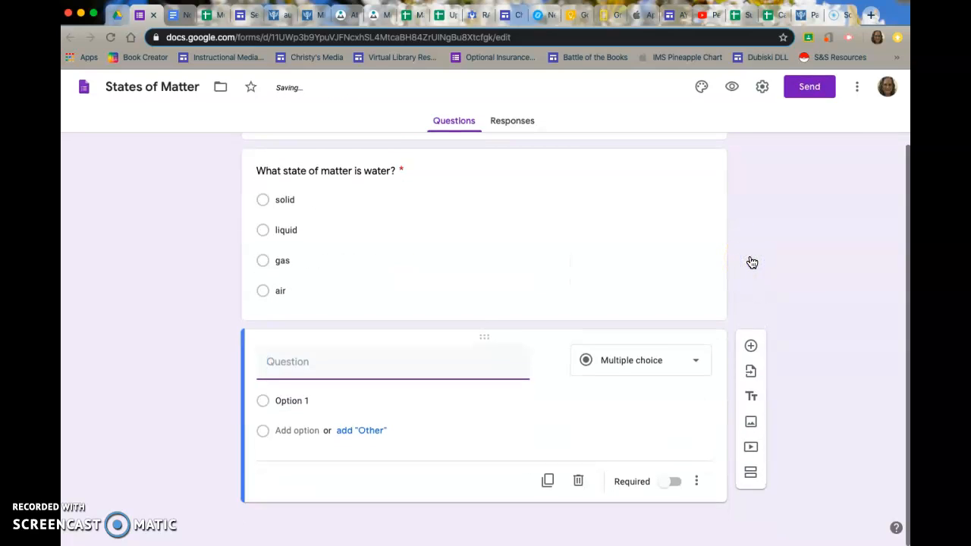
{"action": "left_click", "coordinate": [668, 365]}
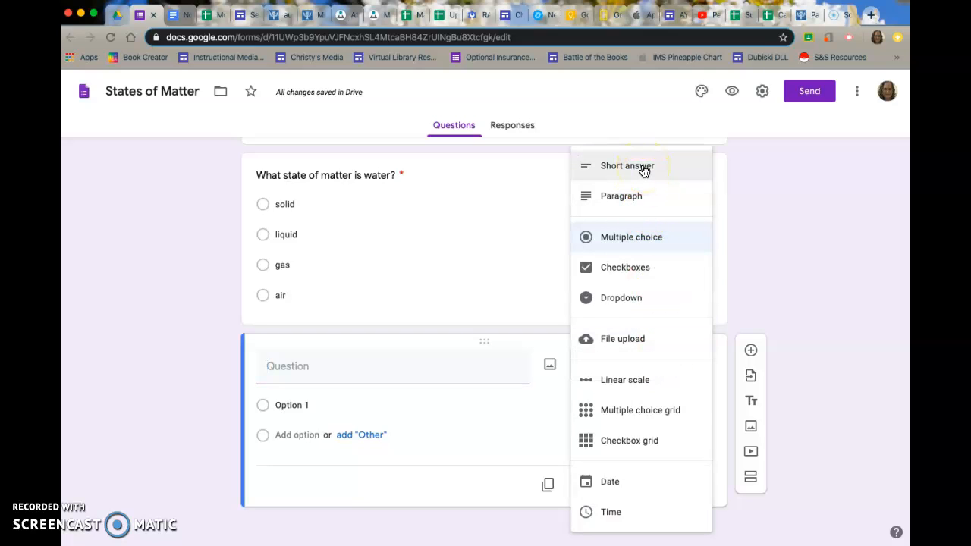
{"action": "left_click", "coordinate": [640, 241]}
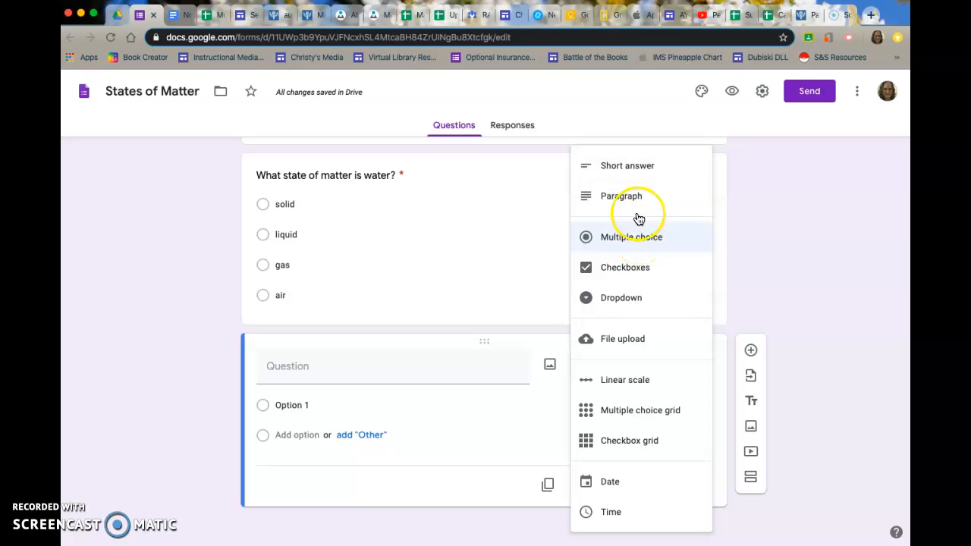
{"action": "left_click", "coordinate": [639, 178]}
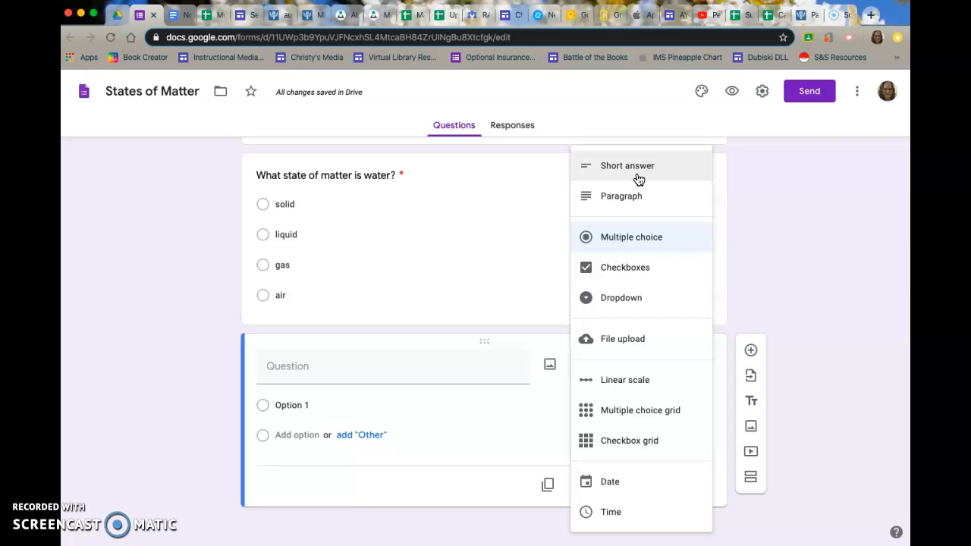
{"action": "left_click", "coordinate": [634, 270]}
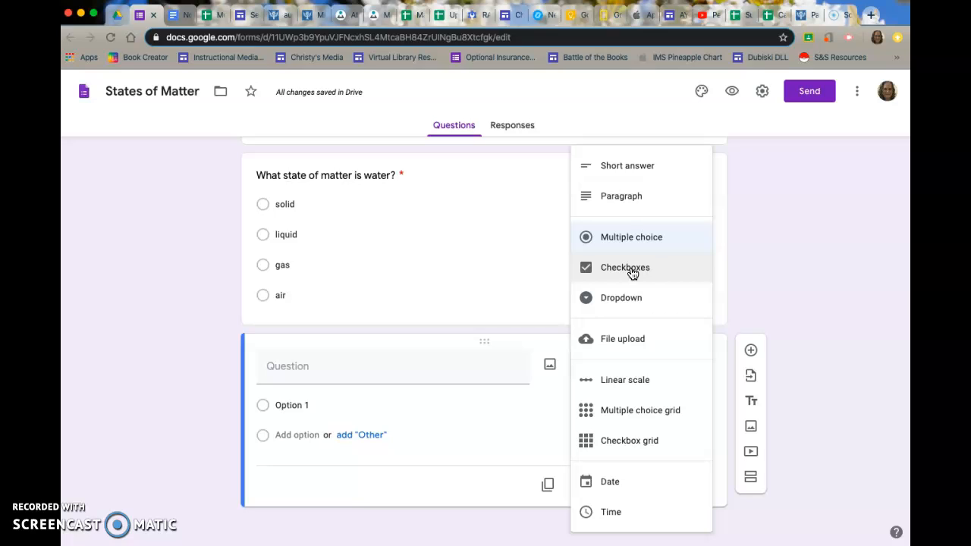
{"action": "left_click", "coordinate": [641, 305]}
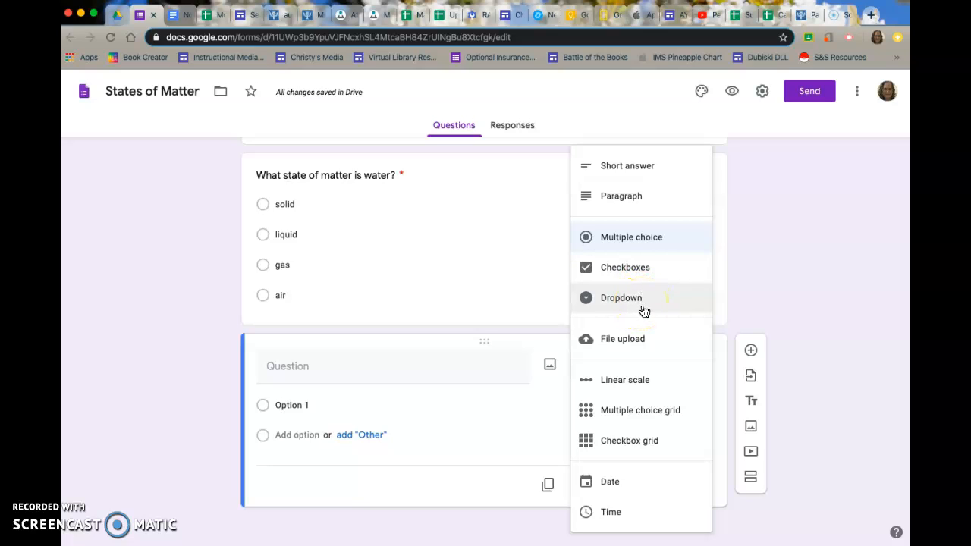
{"action": "left_click", "coordinate": [643, 343]}
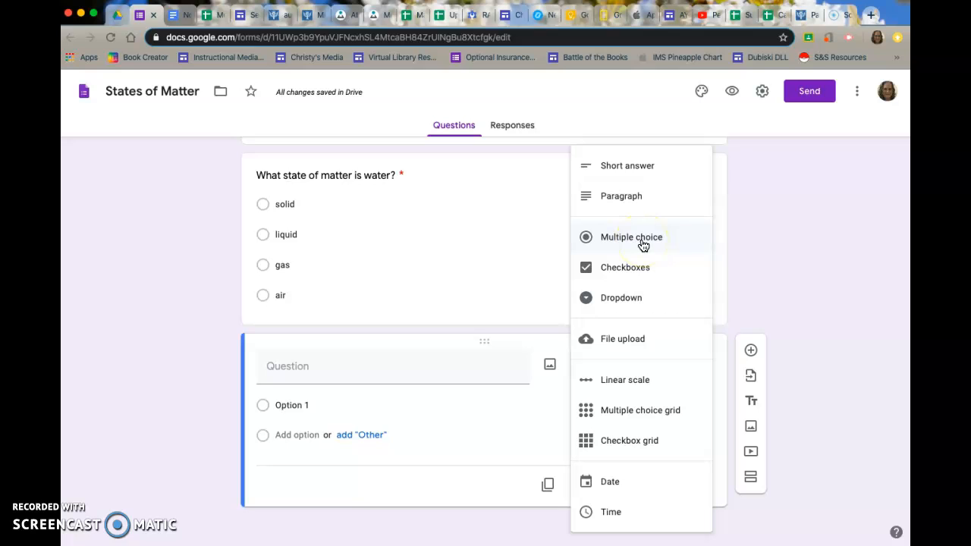
{"action": "left_click", "coordinate": [620, 170]}
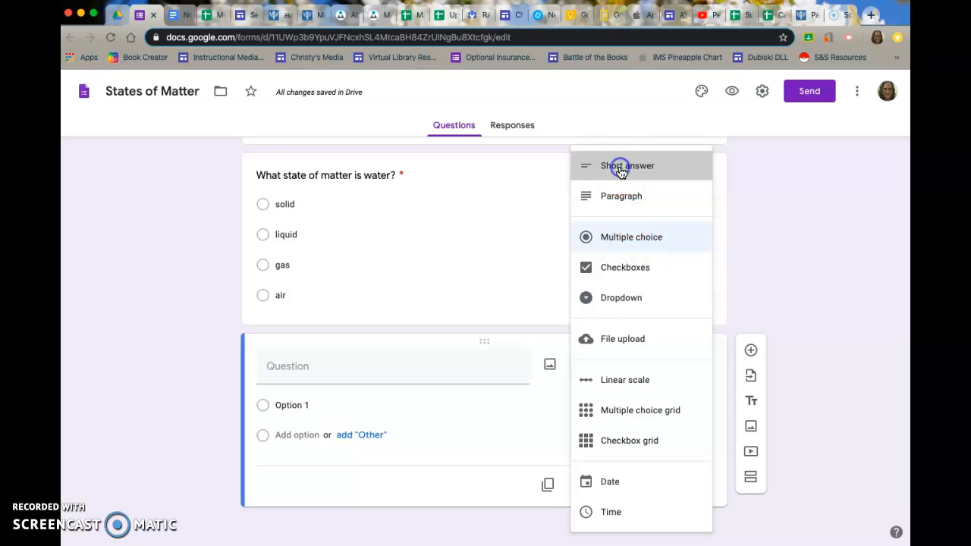
Word the short-answer question as "True or False: Clouds are an example of a gas." and make it required.
{"action": "left_click", "coordinate": [351, 394]}
{"action": "type", "text": "True or"}
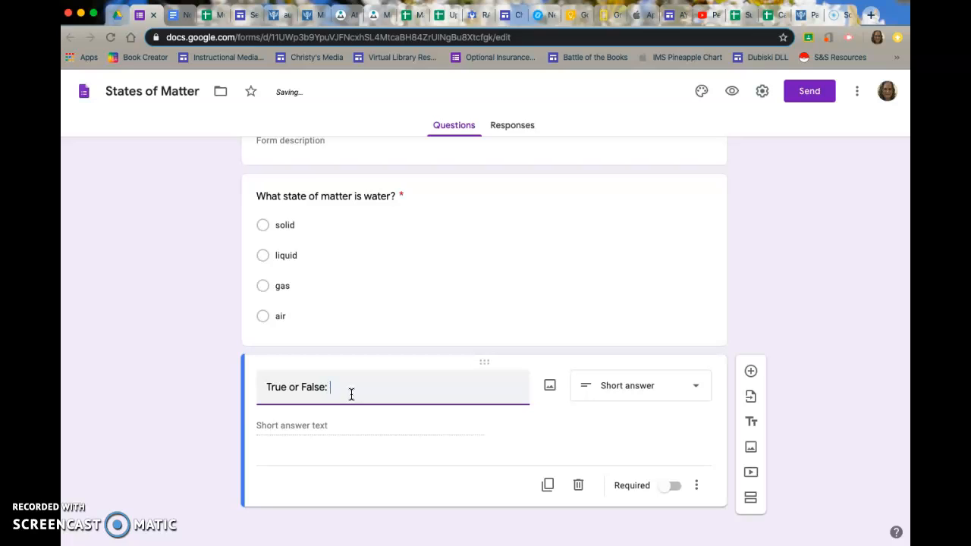
{"action": "type", "text": "False: Clouds are "}
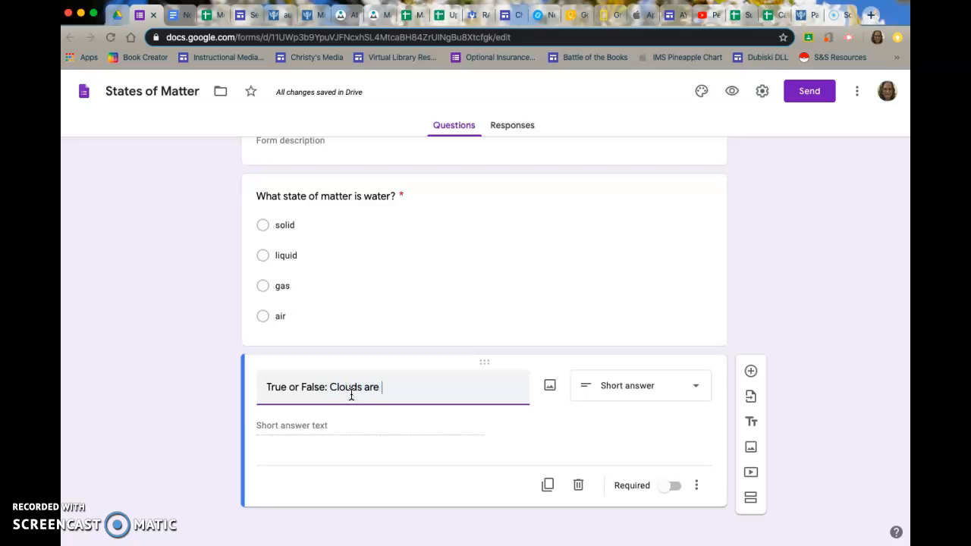
{"action": "type", "text": "an example of what"}
{"action": "key", "text": "BackSpace"}
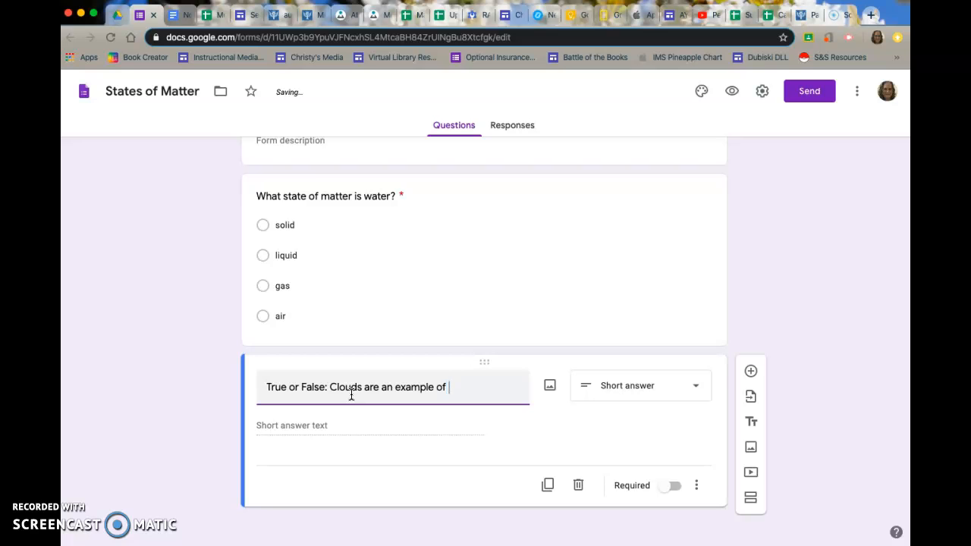
{"action": "type", "text": "gas as a state of mat"}
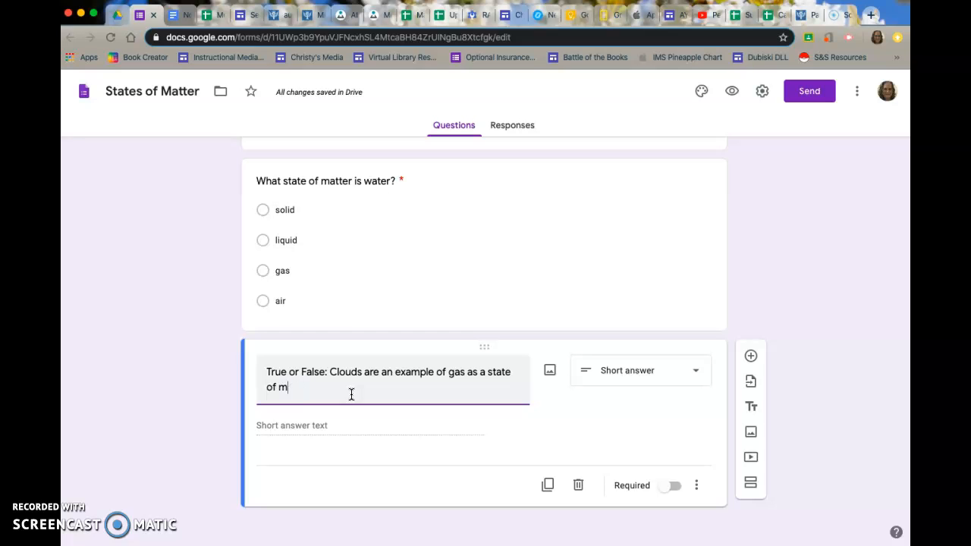
{"action": "key", "text": "BackSpace"}
{"action": "key", "text": "BackSpace"}
{"action": "key", "text": "BackSpace"}
{"action": "key", "text": "BackSpace"}
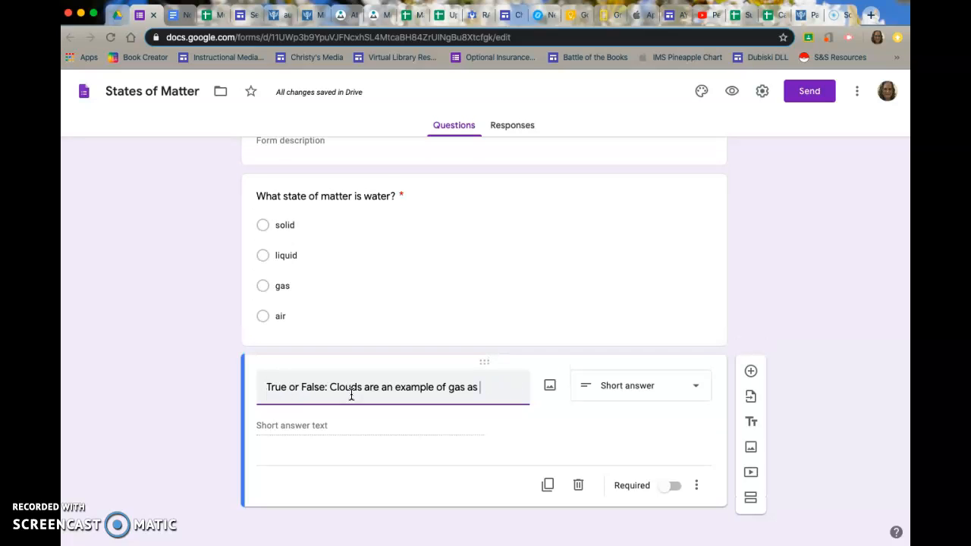
{"action": "key", "text": "BackSpace"}
{"action": "key", "text": "BackSpace"}
{"action": "key", "text": "BackSpace"}
{"action": "type", "text": "gas"}
{"action": "left_click", "coordinate": [317, 426]}
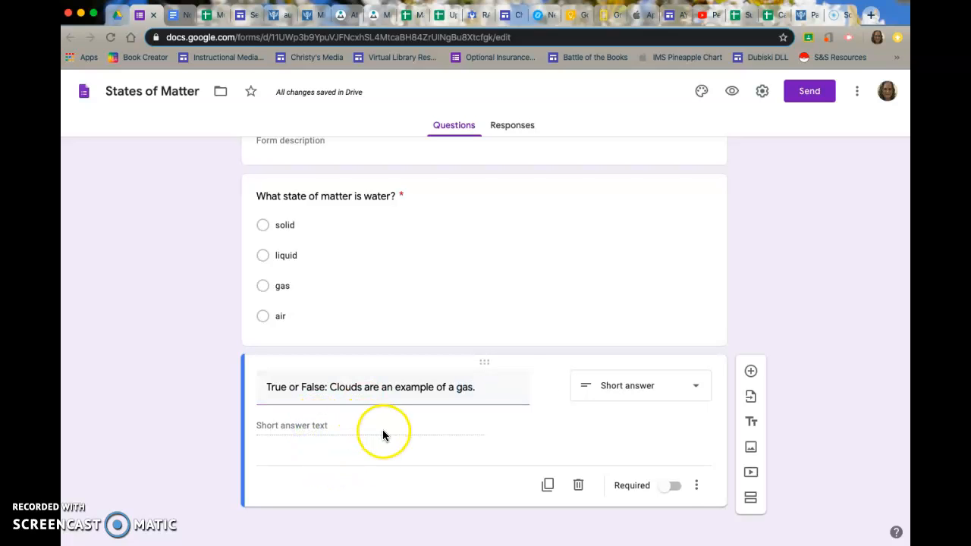
{"action": "left_click", "coordinate": [666, 486]}
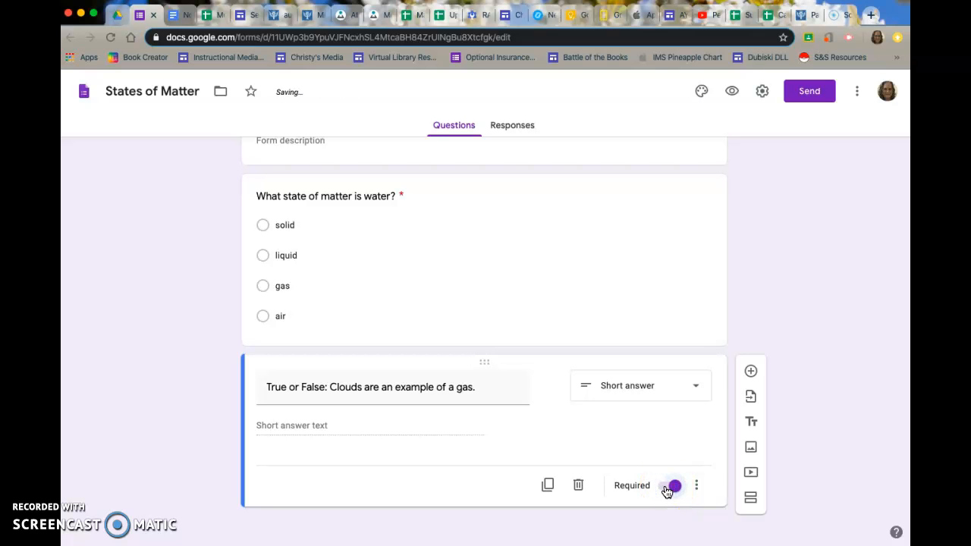
Add a third question below the clouds question and word it as "When a solid melts, it goes from a solid to what?".
{"action": "left_click", "coordinate": [751, 372]}
{"action": "scroll", "coordinate": [581, 478], "scroll_direction": "down", "scroll_amount": 2}
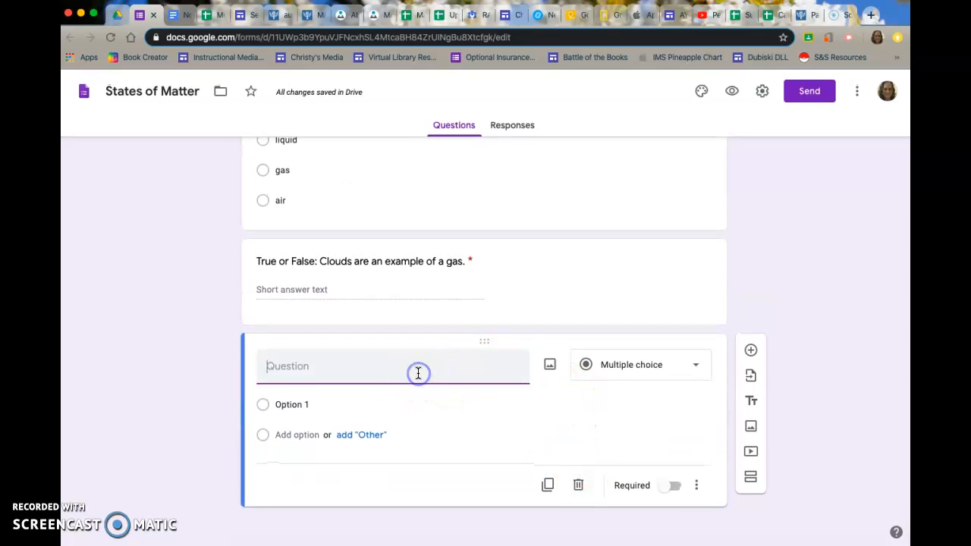
{"action": "type", "text": "When a"}
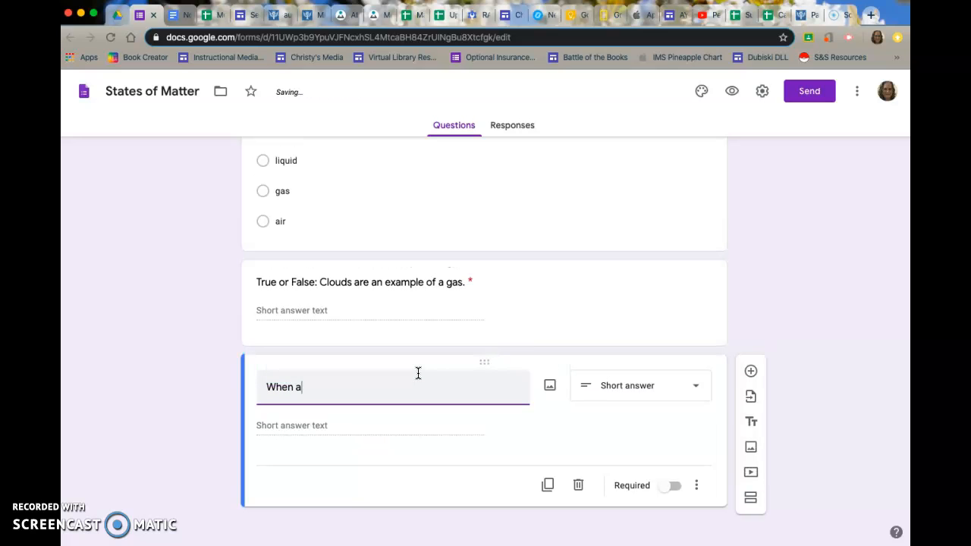
{"action": "type", "text": " liquid melts,"}
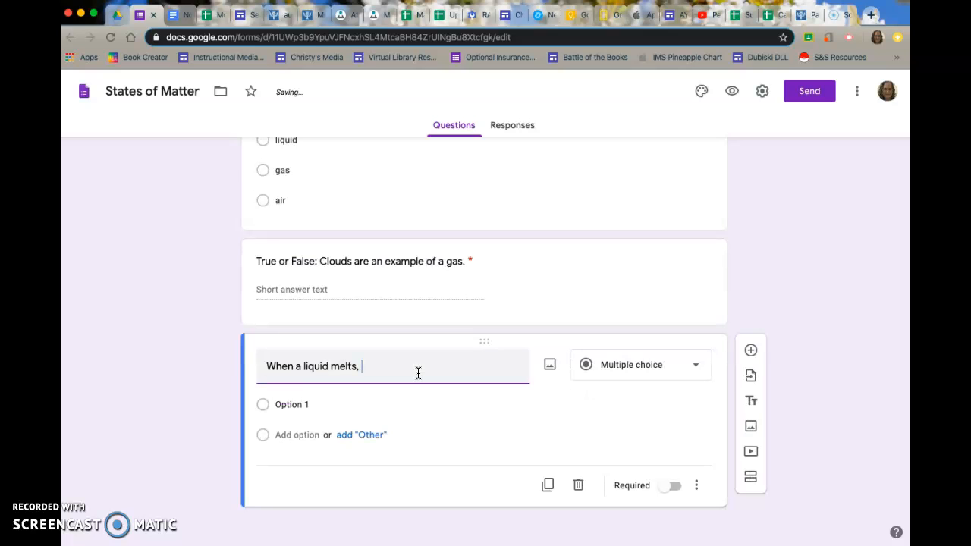
{"action": "type", "text": "it goes from a wolid"}
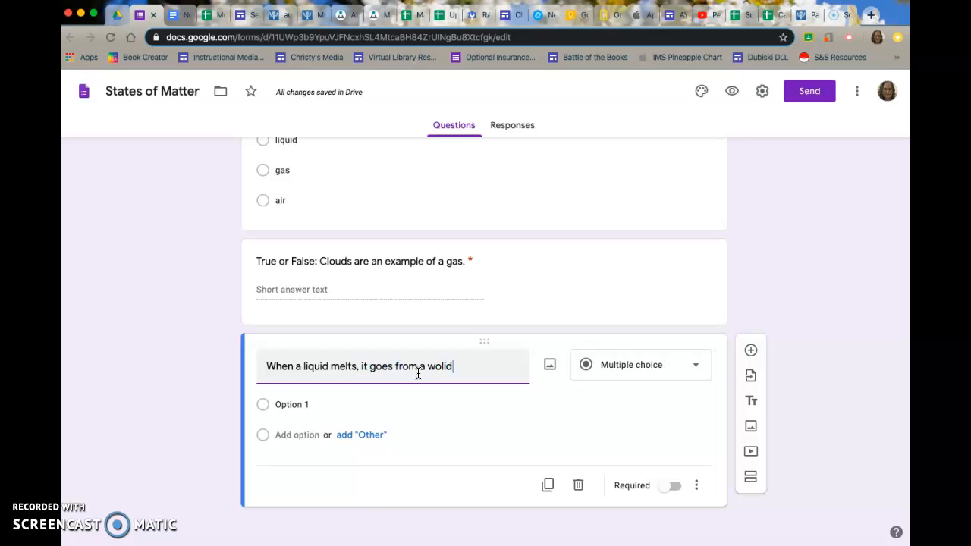
{"action": "key", "text": "BackSpace"}
{"action": "key", "text": "BackSpace"}
{"action": "key", "text": "BackSpace"}
{"action": "key", "text": "BackSpace"}
{"action": "key", "text": "BackSpace"}
{"action": "key", "text": "BackSpace"}
{"action": "key", "text": "BackSpace"}
{"action": "key", "text": "BackSpace"}
{"action": "key", "text": "BackSpace"}
{"action": "key", "text": "BackSpace"}
{"action": "key", "text": "BackSpace"}
{"action": "key", "text": "BackSpace"}
{"action": "key", "text": "BackSpace"}
{"action": "key", "text": "BackSpace"}
{"action": "key", "text": "BackSpace"}
{"action": "key", "text": "BackSpace"}
{"action": "key", "text": "BackSpace"}
{"action": "key", "text": "BackSpace"}
{"action": "key", "text": "BackSpace"}
{"action": "key", "text": "BackSpace"}
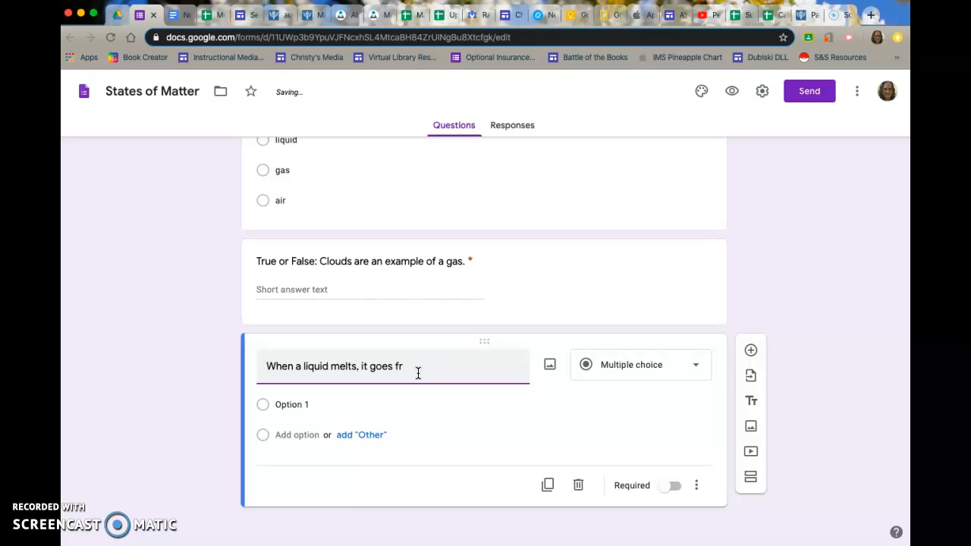
{"action": "key", "text": "BackSpace"}
{"action": "key", "text": "BackSpace"}
{"action": "key", "text": "BackSpace"}
{"action": "key", "text": "BackSpace"}
{"action": "key", "text": "BackSpace"}
{"action": "key", "text": "BackSpace"}
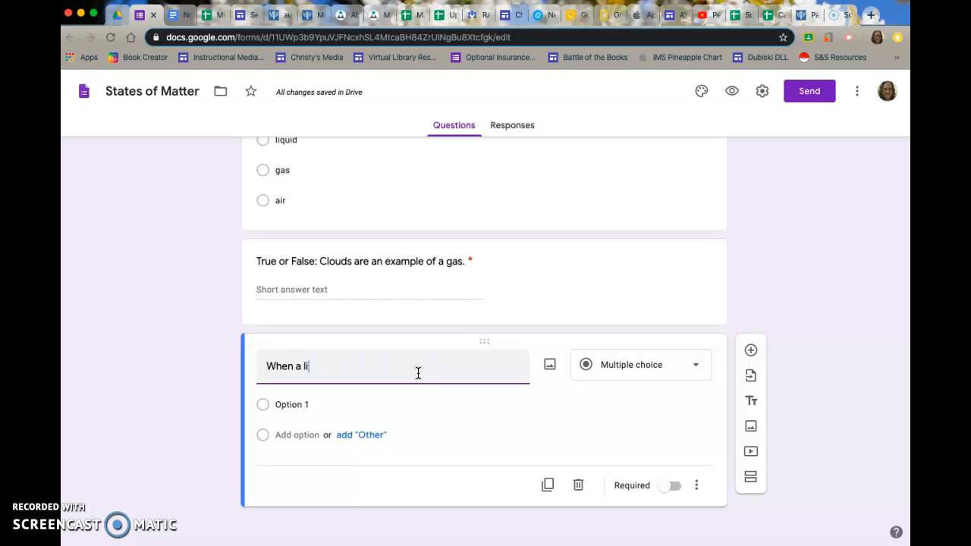
{"action": "type", "text": "solid "}
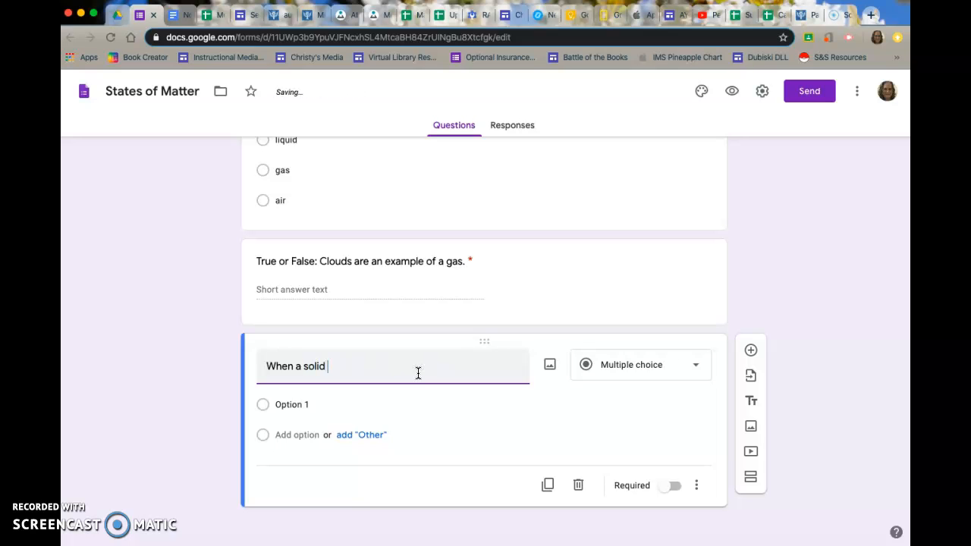
{"action": "type", "text": "melts, it goes from a solid to what?"}
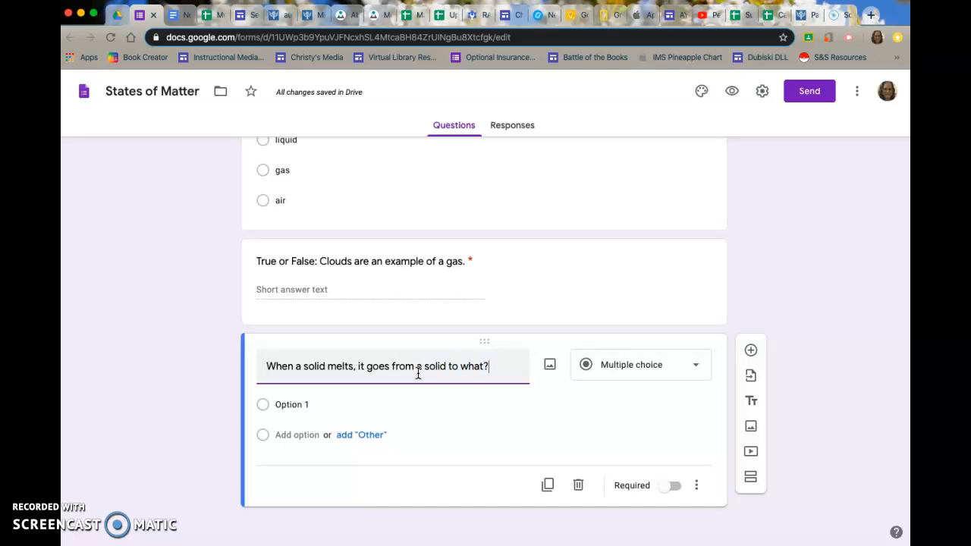
Give the melting question the answer options gas, solid and liquid, and make it required.
{"action": "left_click", "coordinate": [302, 402]}
{"action": "type", "text": "gas"}
{"action": "left_click", "coordinate": [304, 432]}
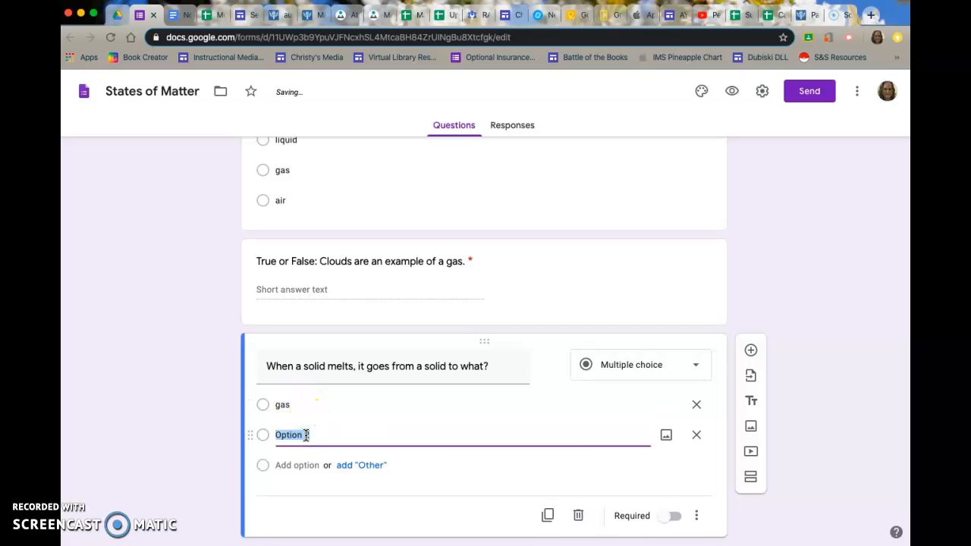
{"action": "type", "text": "solid"}
{"action": "left_click", "coordinate": [303, 464]}
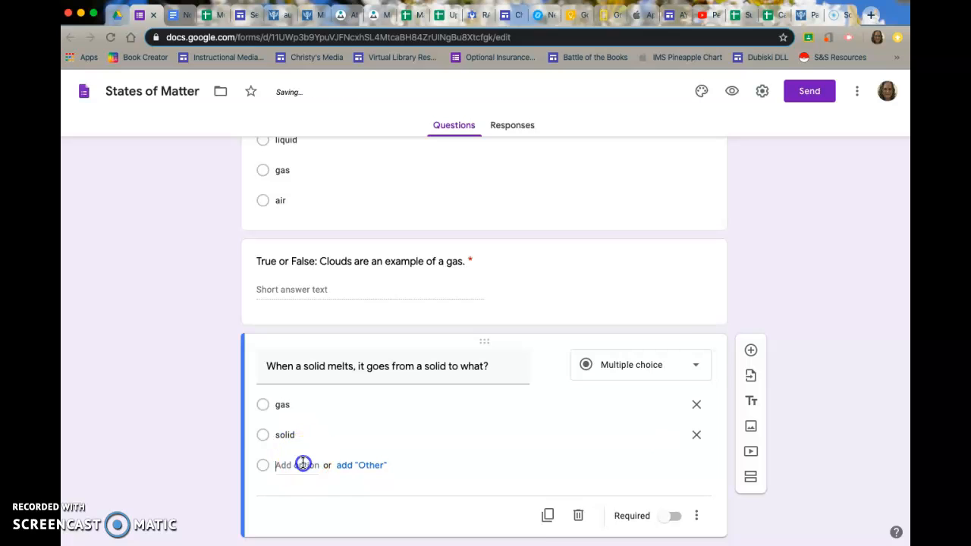
{"action": "type", "text": "liquid"}
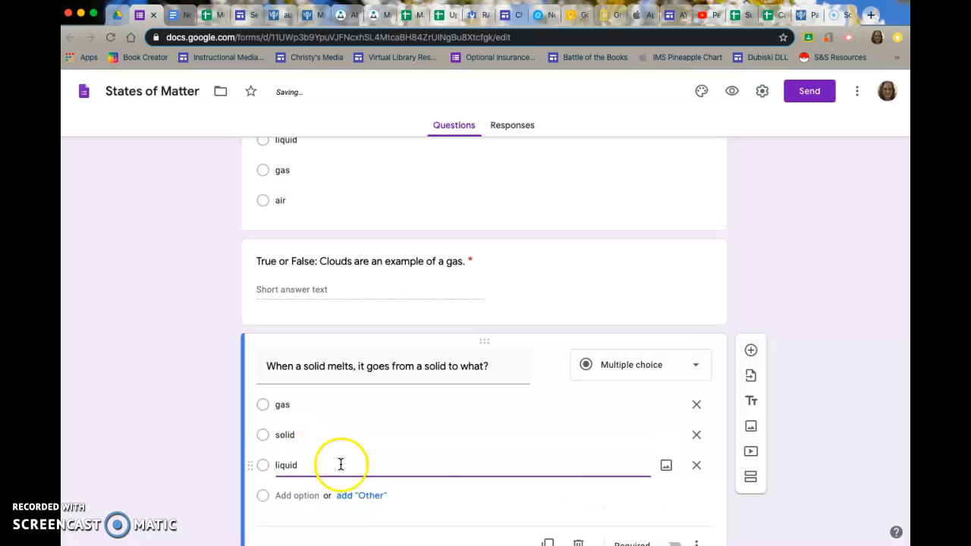
{"action": "scroll", "coordinate": [665, 524], "scroll_direction": "down", "scroll_amount": 1}
{"action": "left_click", "coordinate": [673, 484]}
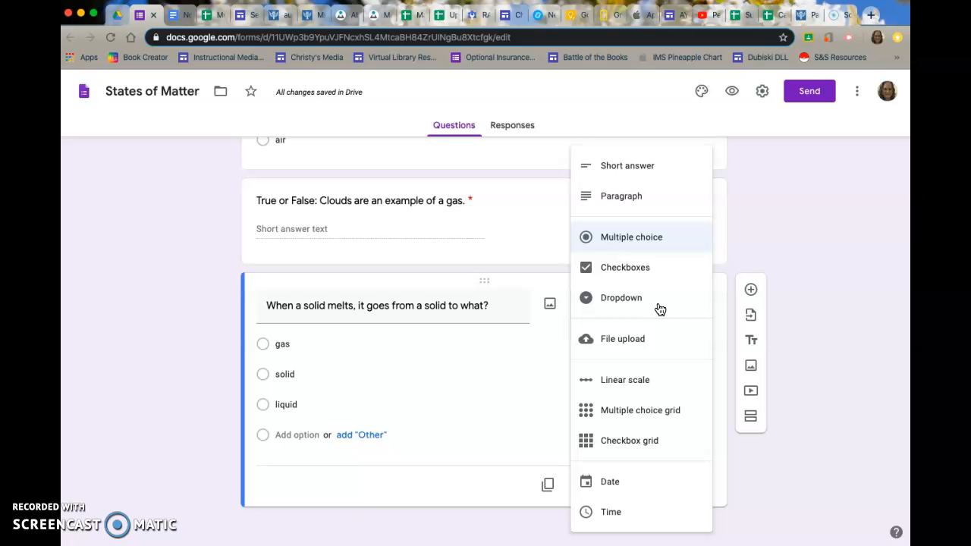
{"action": "left_click", "coordinate": [796, 243]}
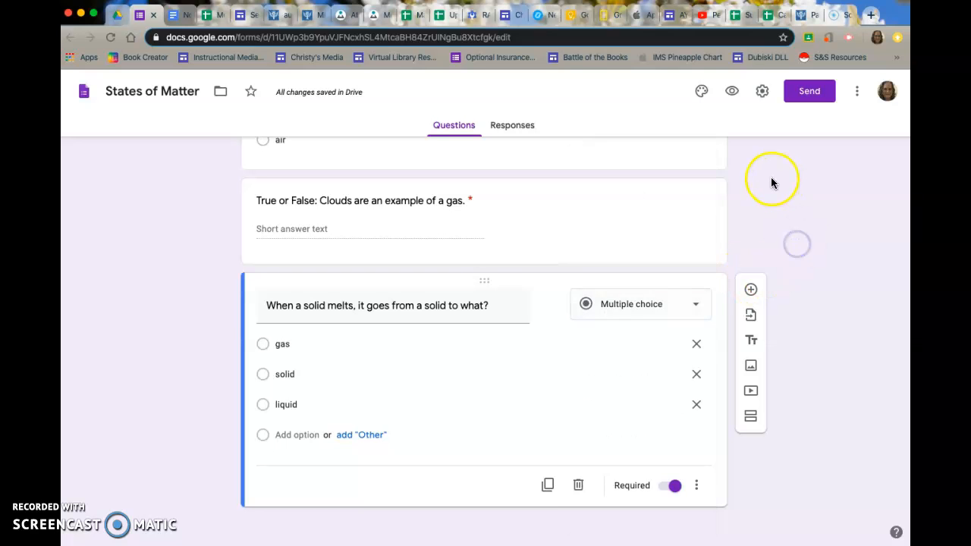
Turn the form into a quiz in its settings and review the grade release and respondent visibility options.
{"action": "scroll", "coordinate": [771, 177], "scroll_direction": "up", "scroll_amount": 3}
{"action": "scroll", "coordinate": [771, 182], "scroll_direction": "up", "scroll_amount": 1}
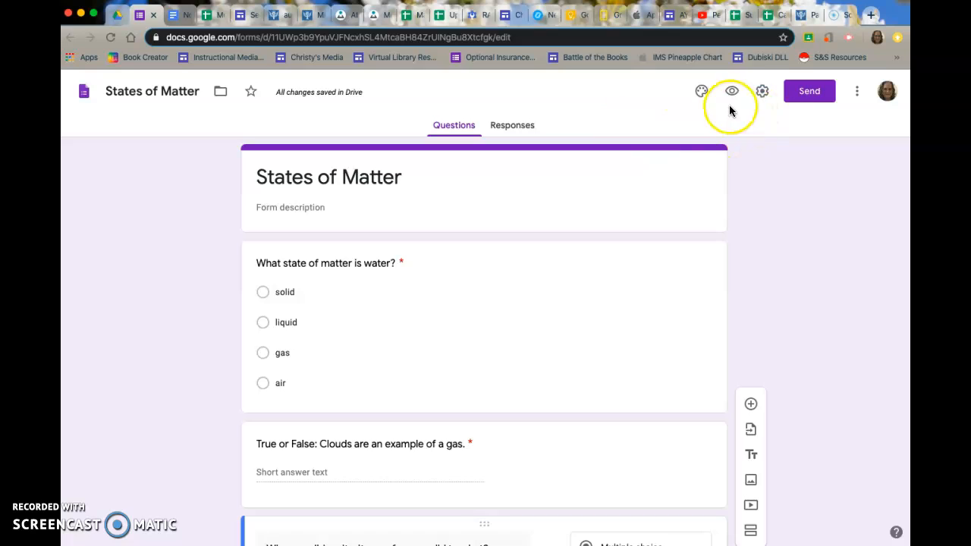
{"action": "left_click", "coordinate": [701, 93]}
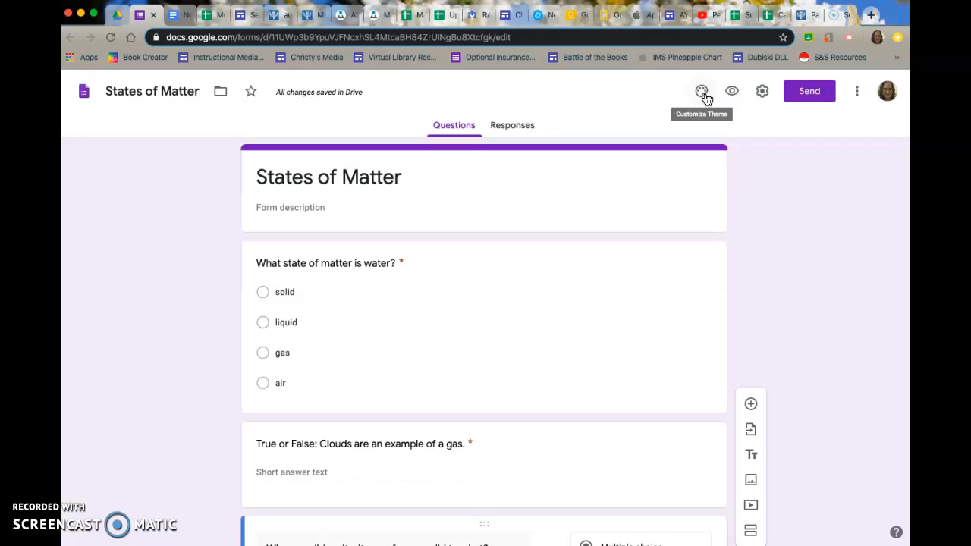
{"action": "left_click", "coordinate": [732, 91]}
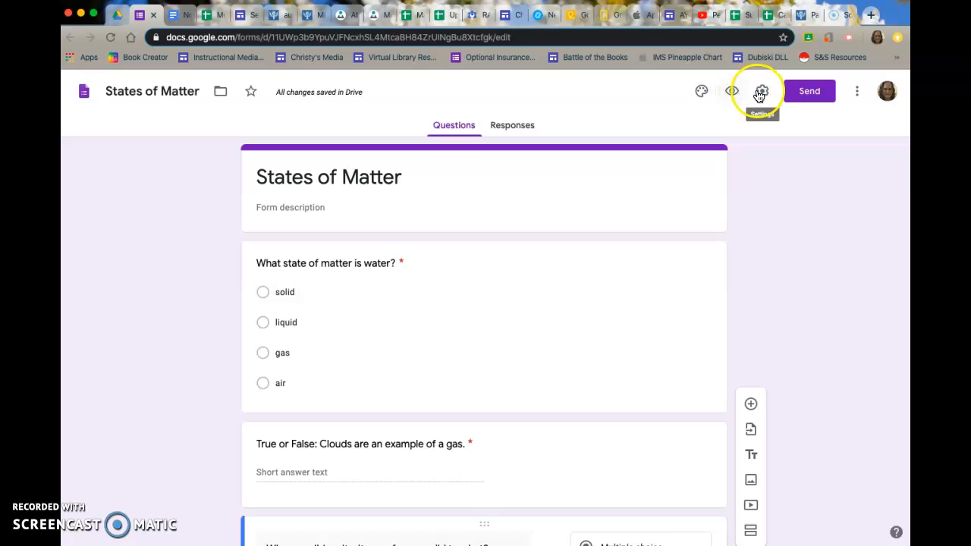
{"action": "left_click", "coordinate": [763, 92]}
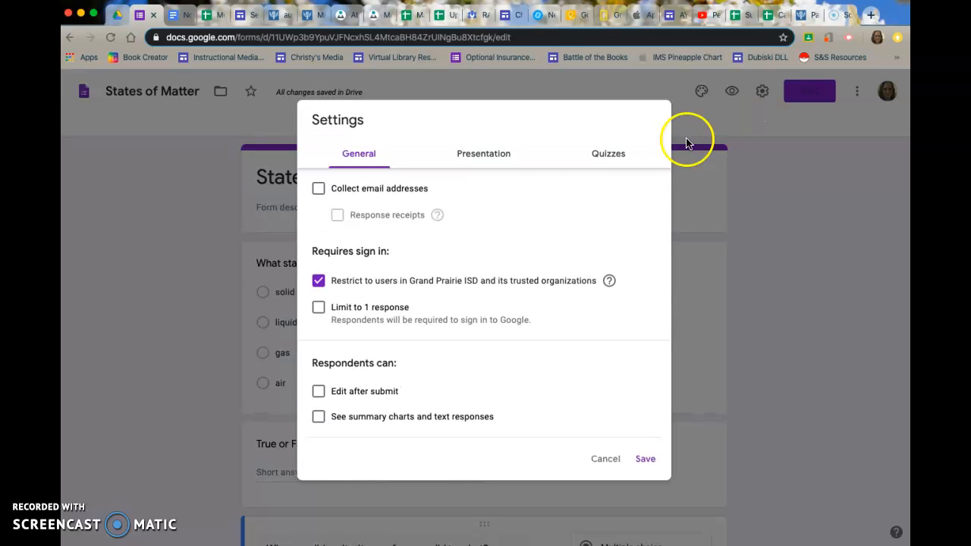
{"action": "left_click", "coordinate": [609, 156]}
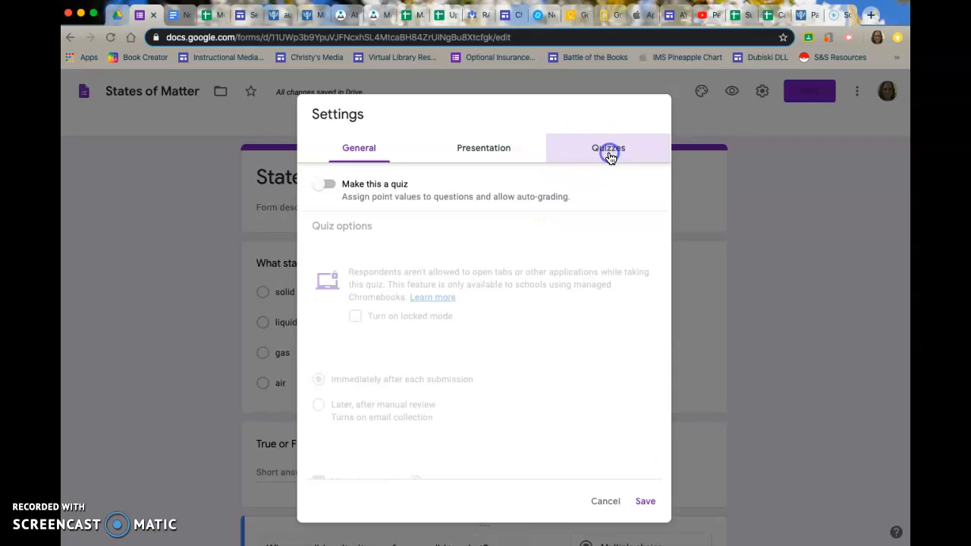
{"action": "left_click", "coordinate": [321, 189]}
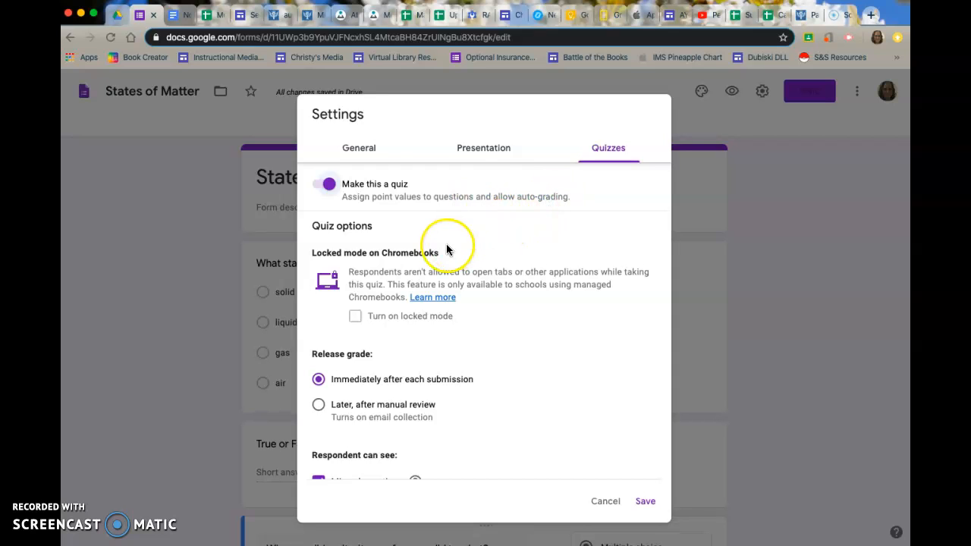
{"action": "scroll", "coordinate": [416, 278], "scroll_direction": "down", "scroll_amount": 3}
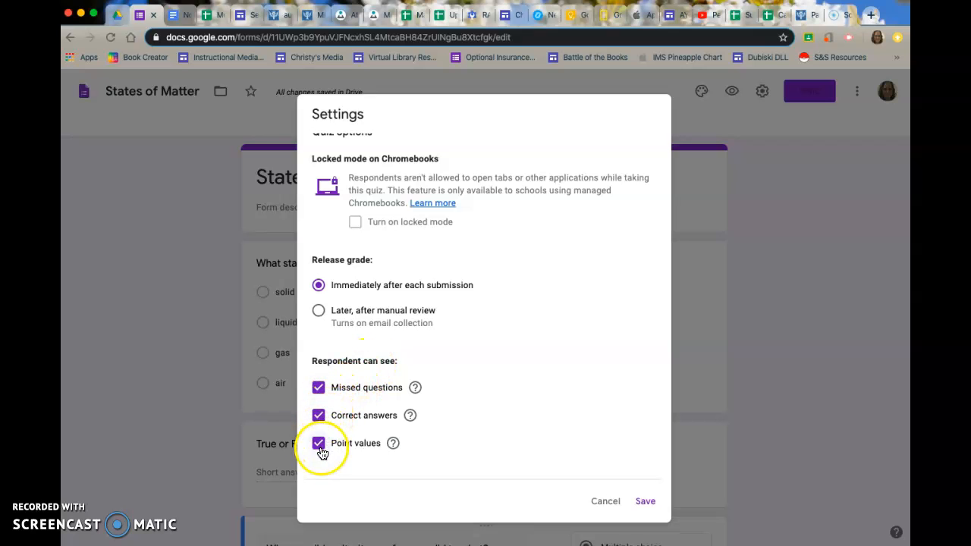
{"action": "scroll", "coordinate": [501, 313], "scroll_direction": "up", "scroll_amount": 3}
{"action": "scroll", "coordinate": [500, 314], "scroll_direction": "down", "scroll_amount": 1}
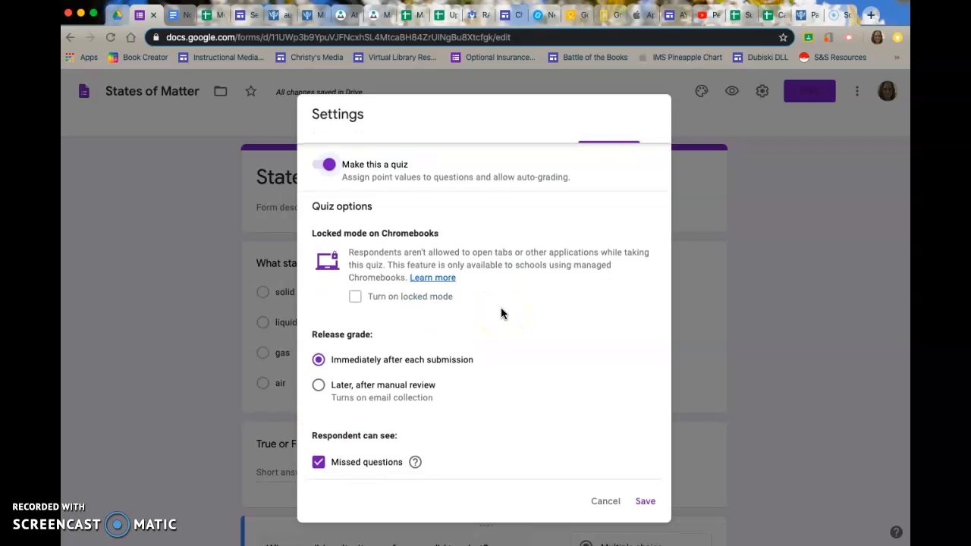
{"action": "scroll", "coordinate": [501, 313], "scroll_direction": "down", "scroll_amount": 1}
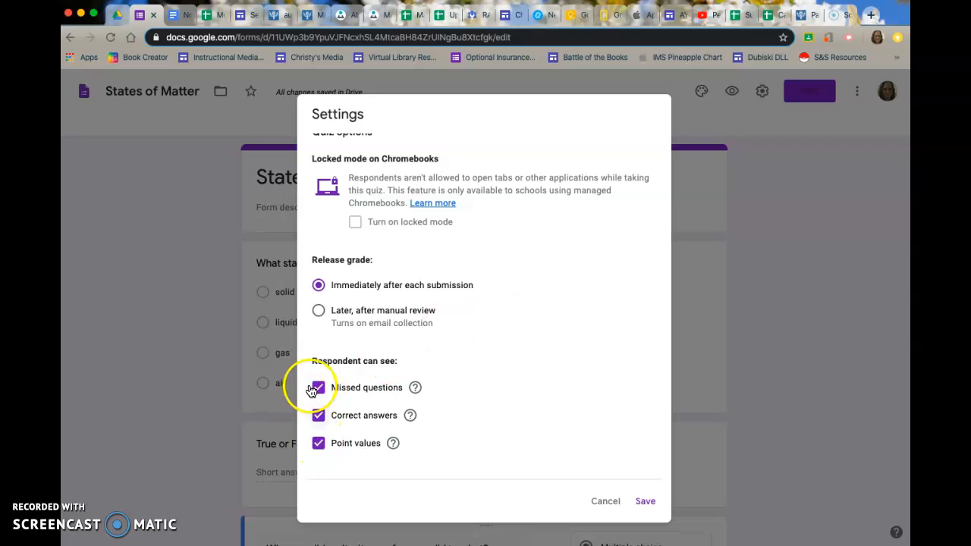
{"action": "scroll", "coordinate": [504, 285], "scroll_direction": "up", "scroll_amount": 2}
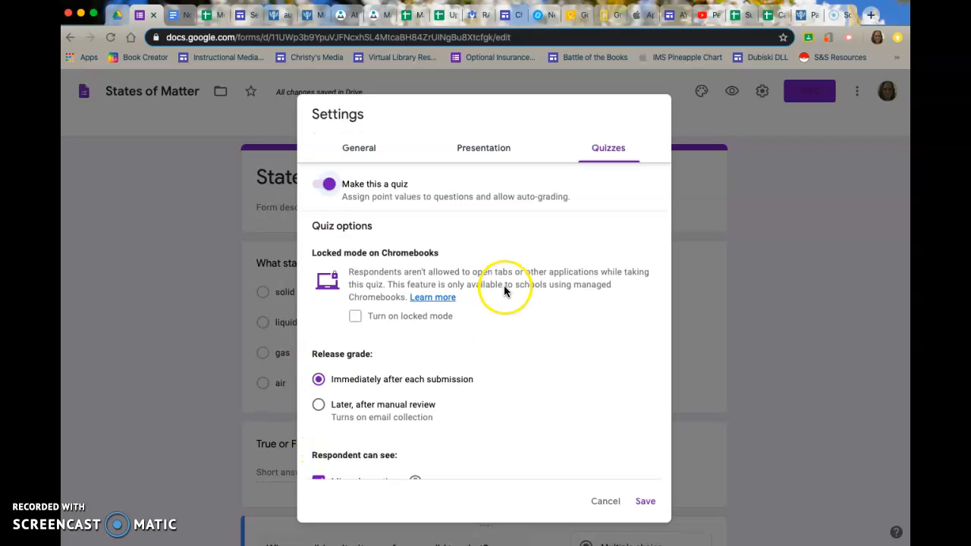
Turn off the link to submit another response, limit the form to 1 response, and save the settings.
{"action": "left_click", "coordinate": [483, 154]}
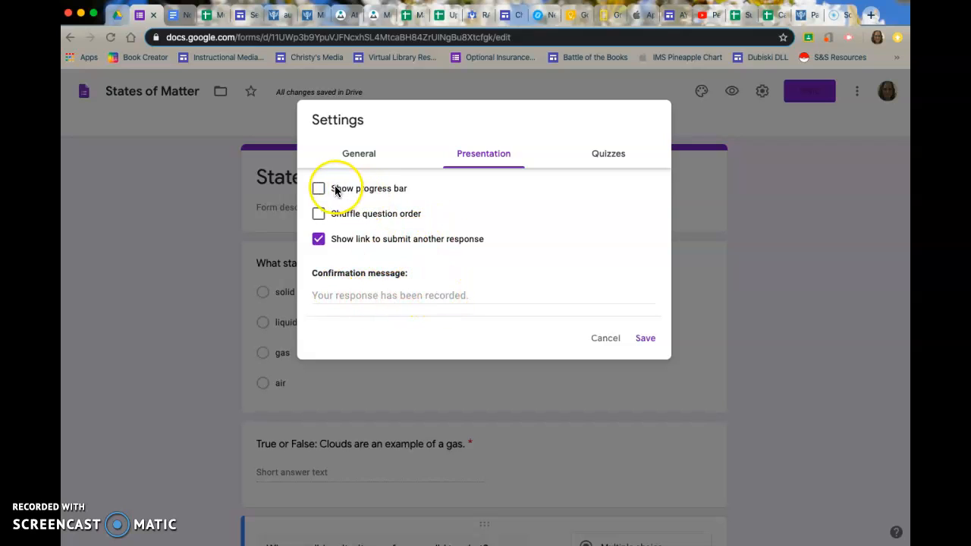
{"action": "left_click", "coordinate": [318, 241]}
{"action": "left_click", "coordinate": [362, 154]}
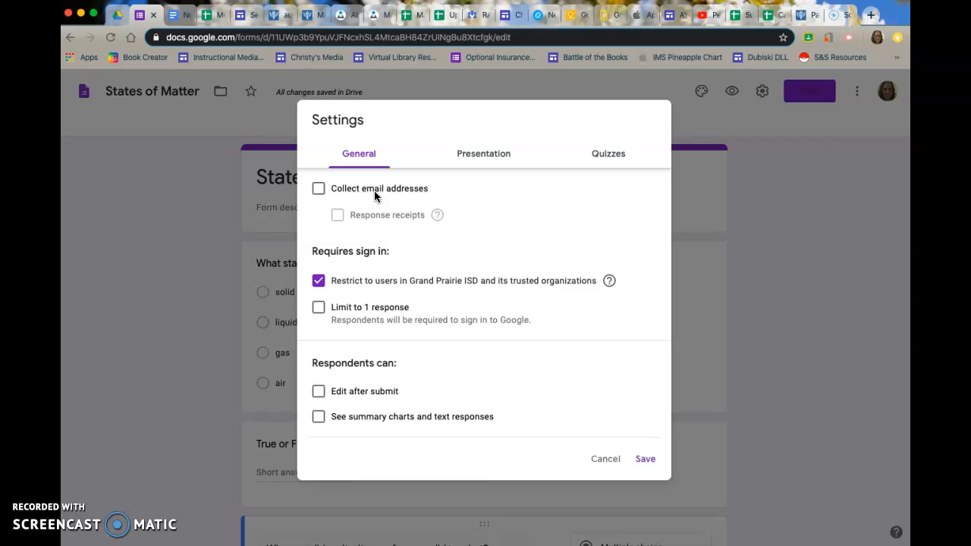
{"action": "left_click", "coordinate": [321, 309]}
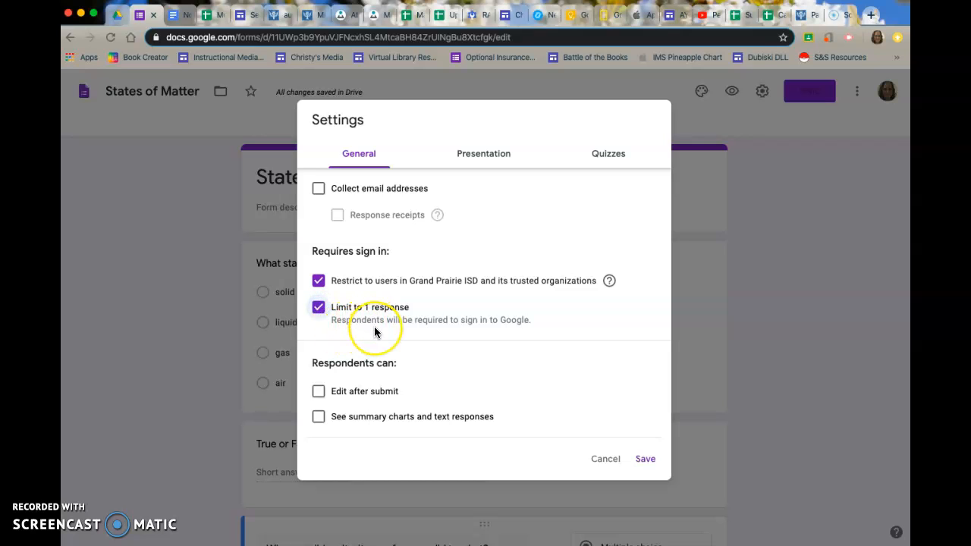
{"action": "scroll", "coordinate": [374, 326], "scroll_direction": "down", "scroll_amount": 1}
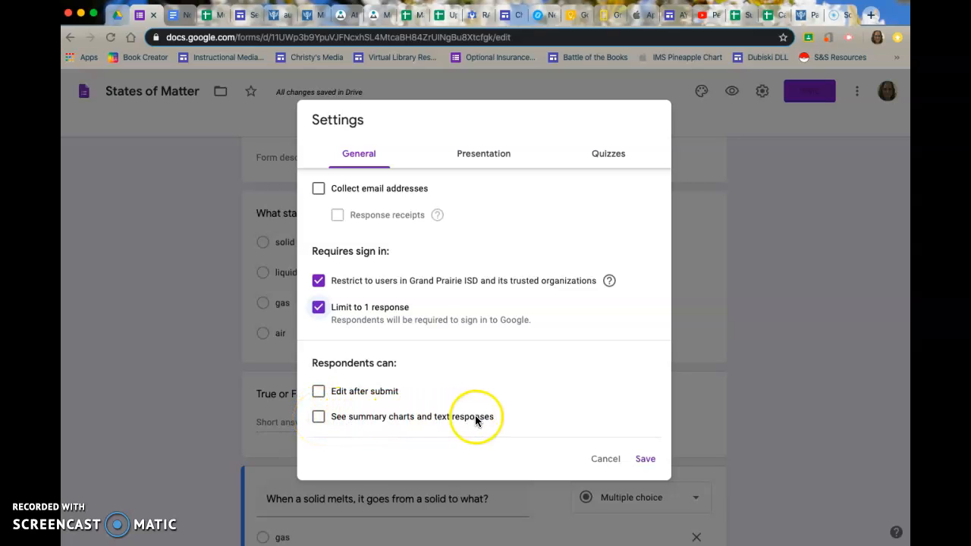
{"action": "left_click", "coordinate": [646, 460]}
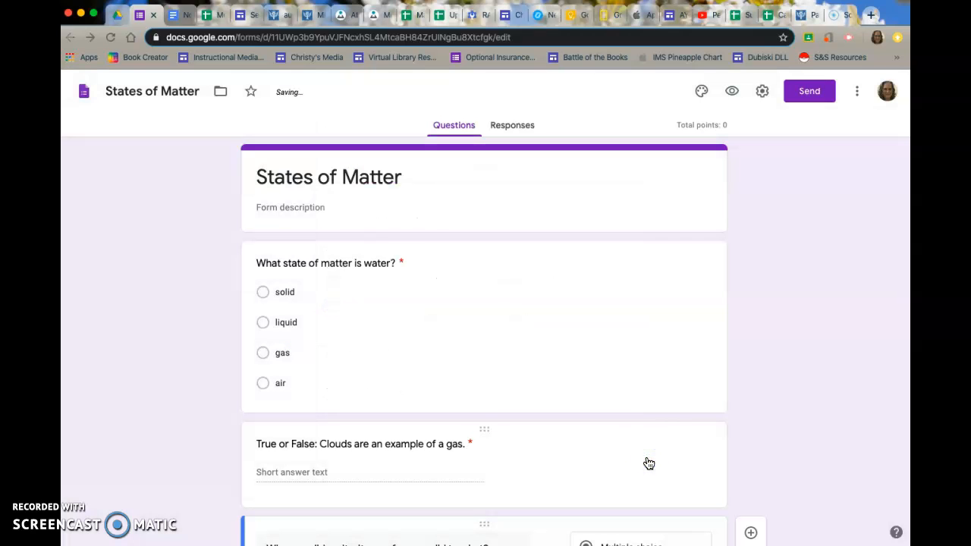
Stop the form from accepting responses, and turn accepting responses back on.
{"action": "left_click", "coordinate": [516, 125]}
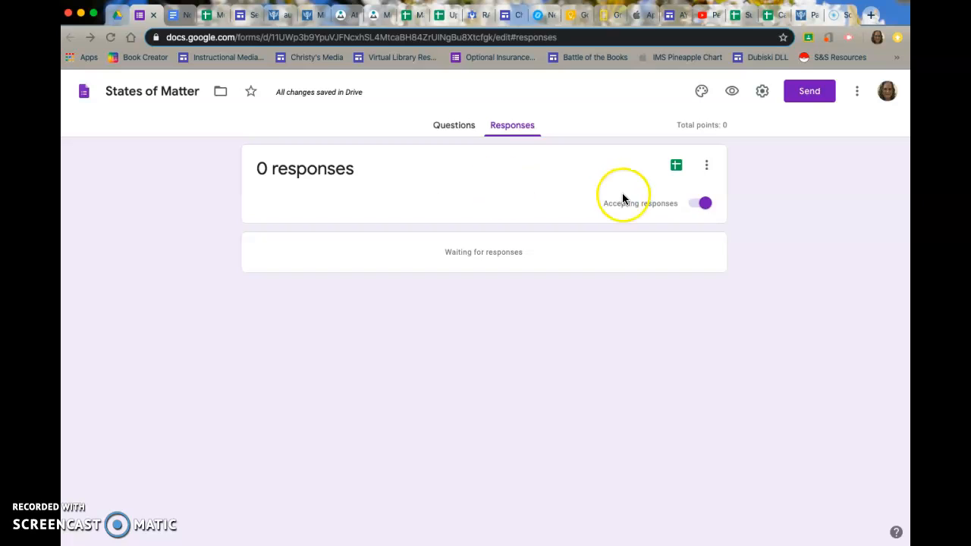
{"action": "left_click", "coordinate": [705, 205]}
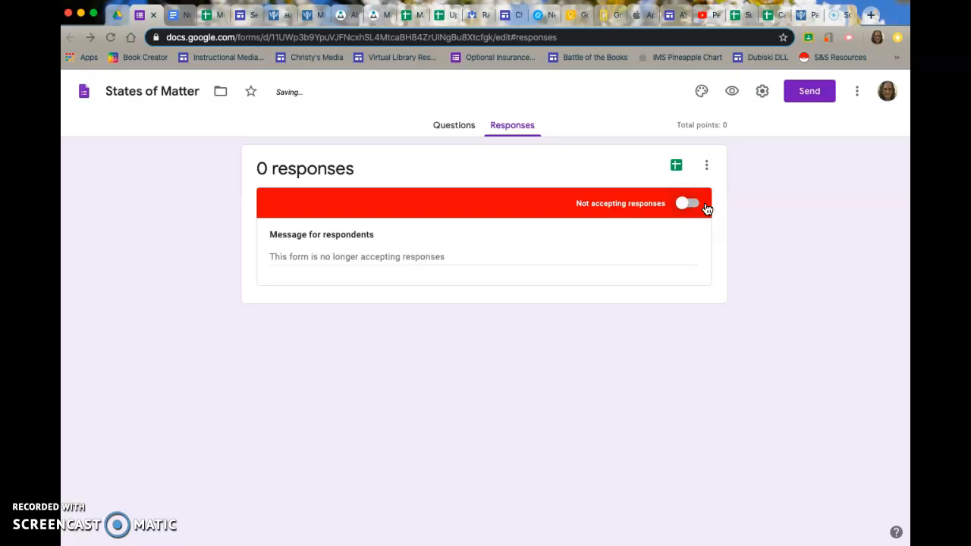
{"action": "left_click", "coordinate": [689, 203]}
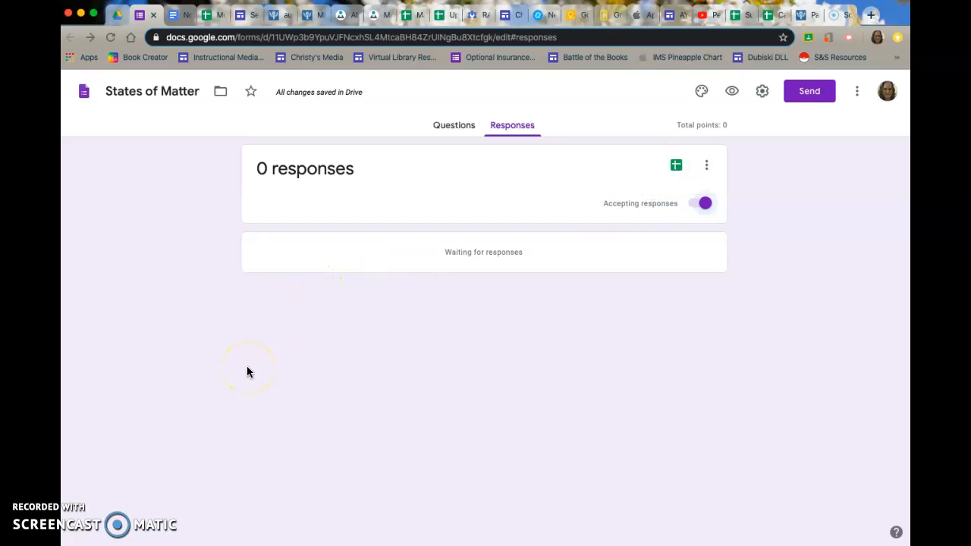
Copy the form's shortened sharing link and close the sending dialog.
{"action": "left_click", "coordinate": [811, 95]}
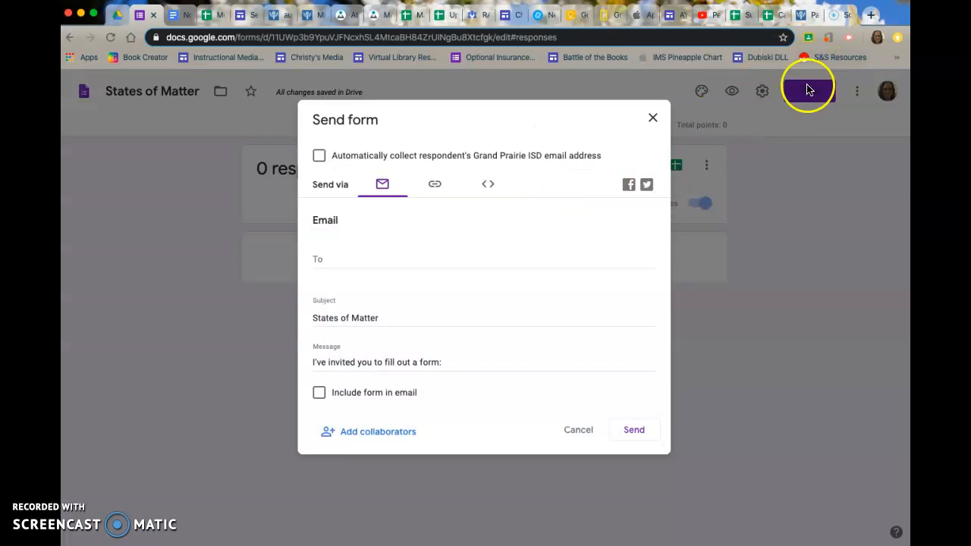
{"action": "left_click", "coordinate": [432, 187]}
{"action": "left_click", "coordinate": [319, 266]}
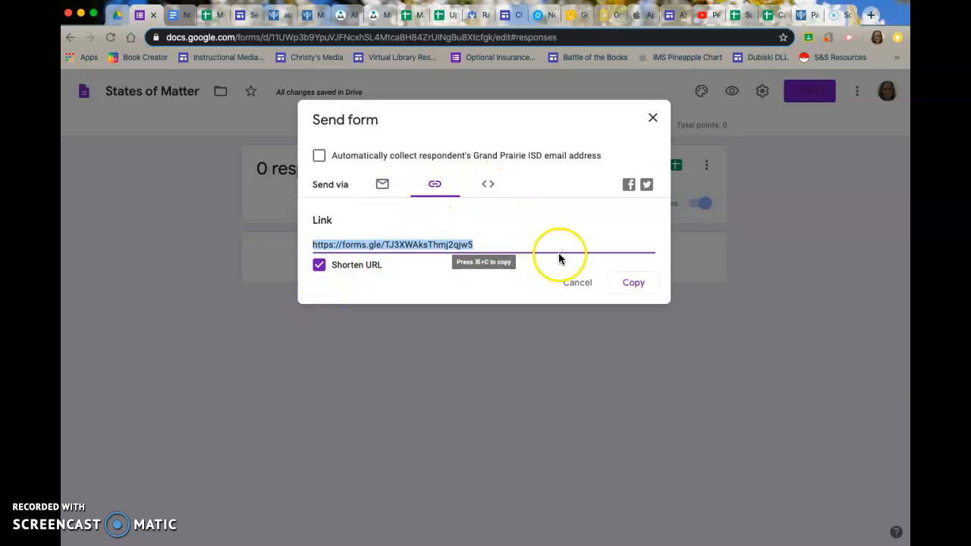
{"action": "left_click", "coordinate": [634, 284]}
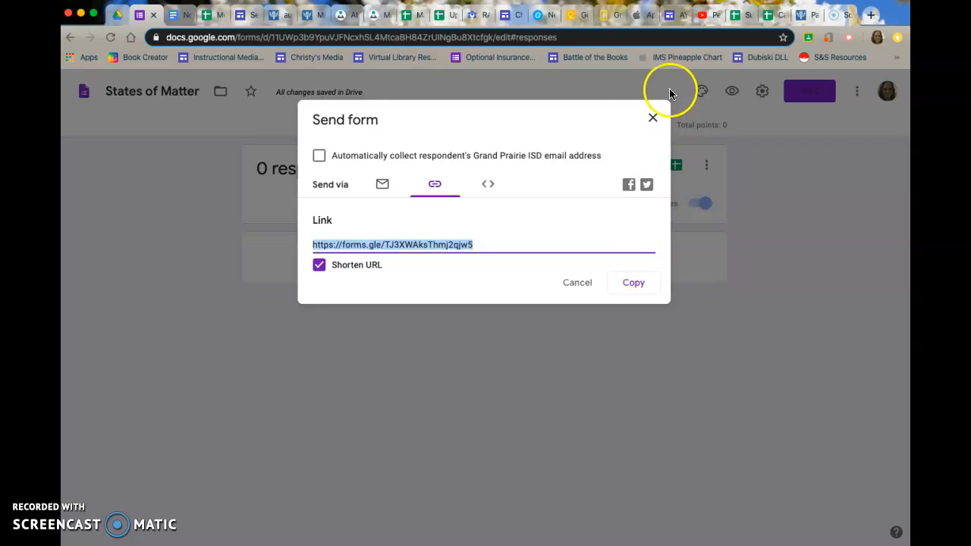
{"action": "left_click", "coordinate": [653, 120]}
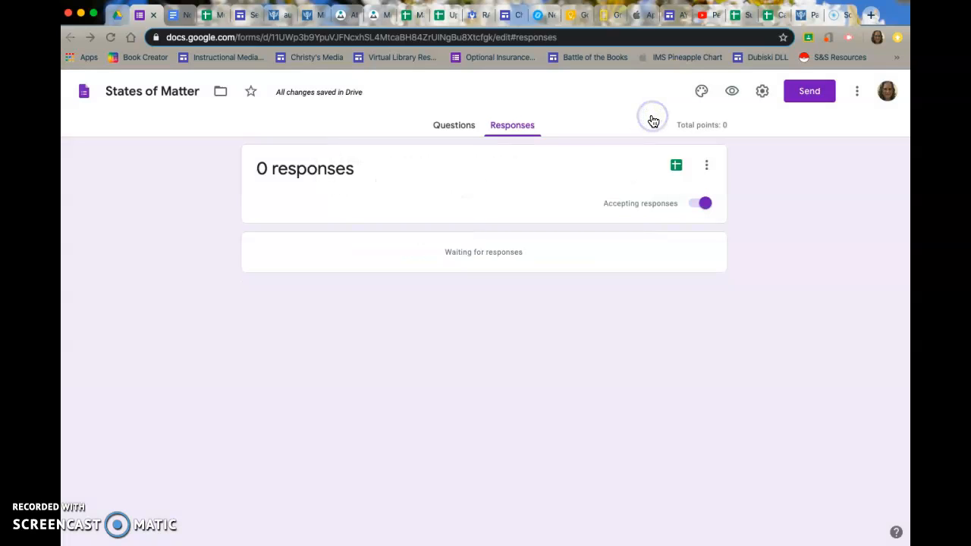